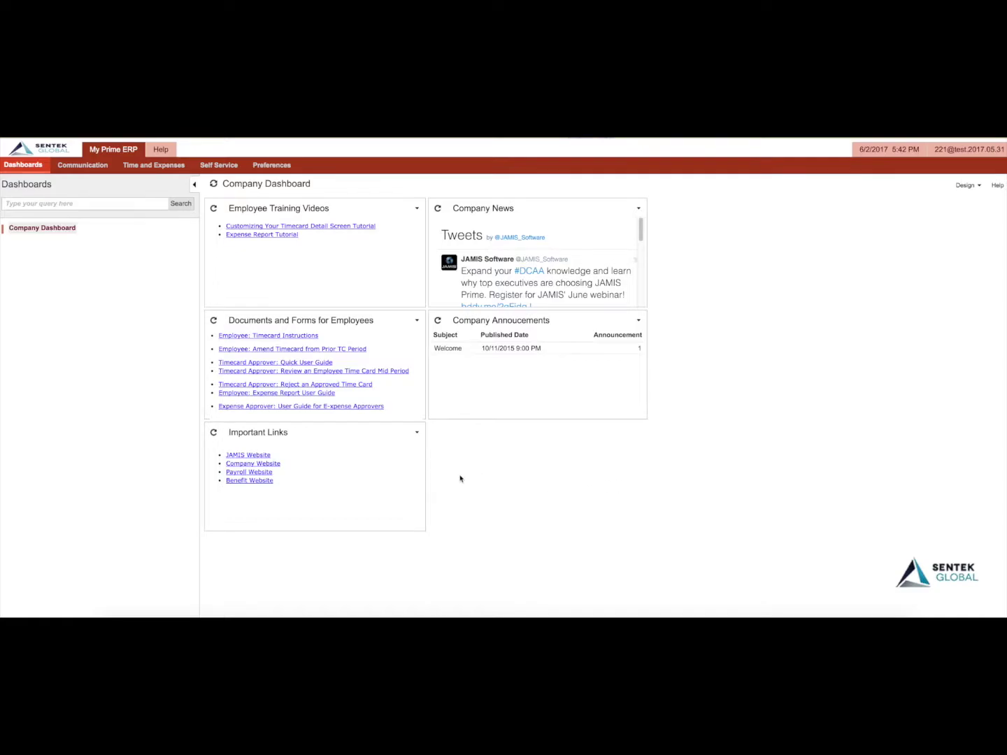
Create a new expense report from the Non-Travel Indirect Expense form (INNTV) in the Time and Expenses area.
left_click(167, 168)
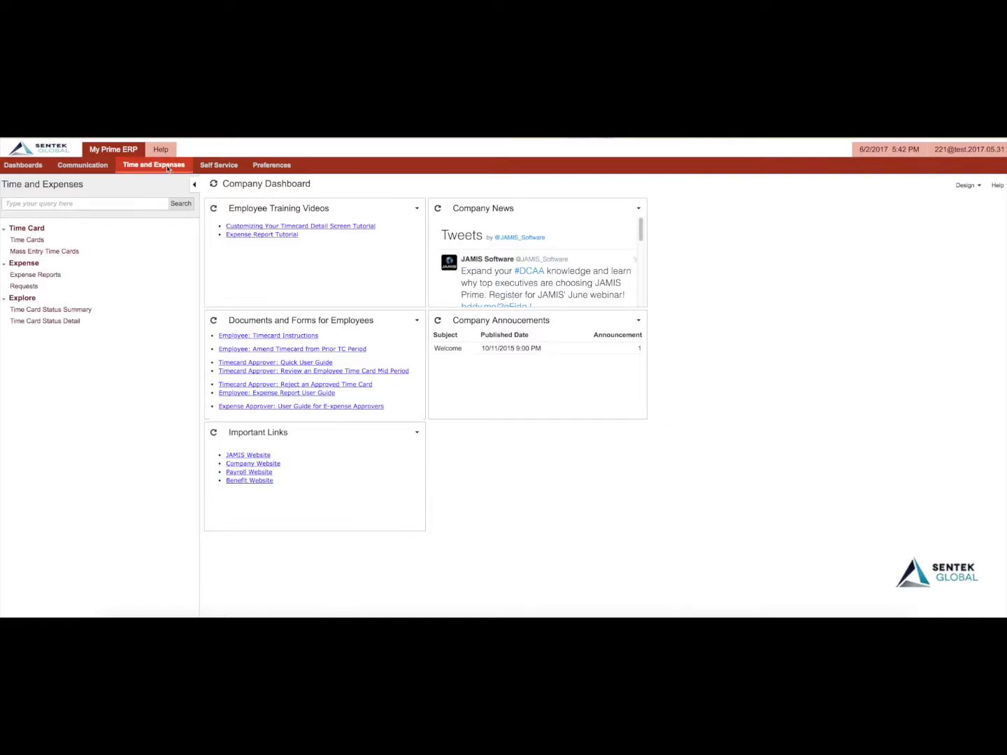
left_click(40, 277)
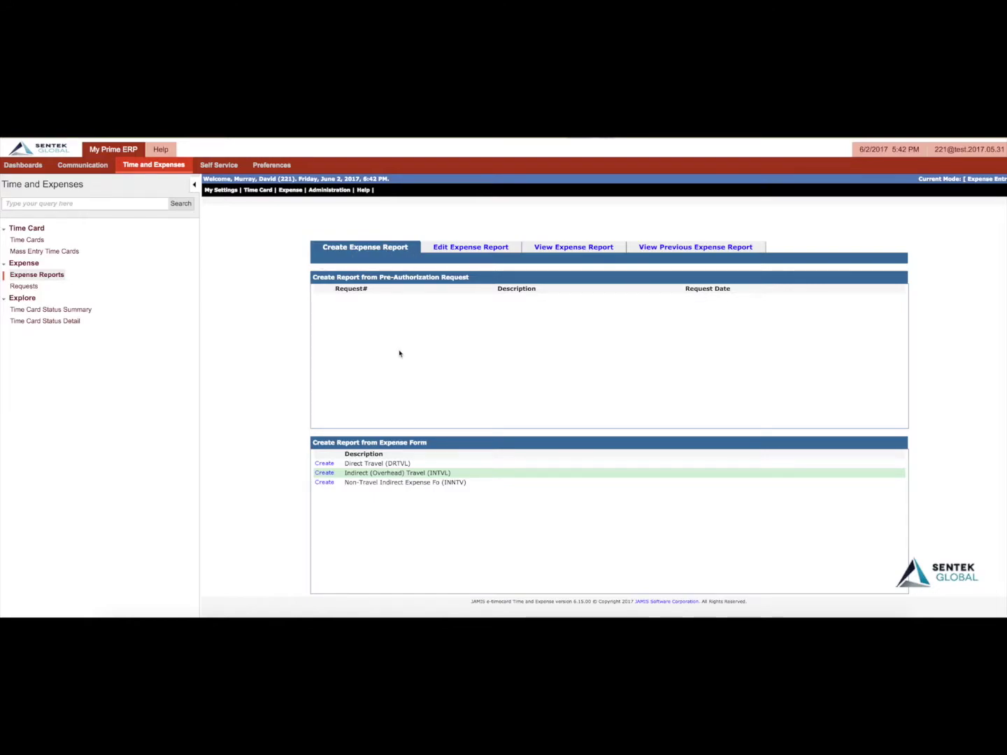
left_click(326, 484)
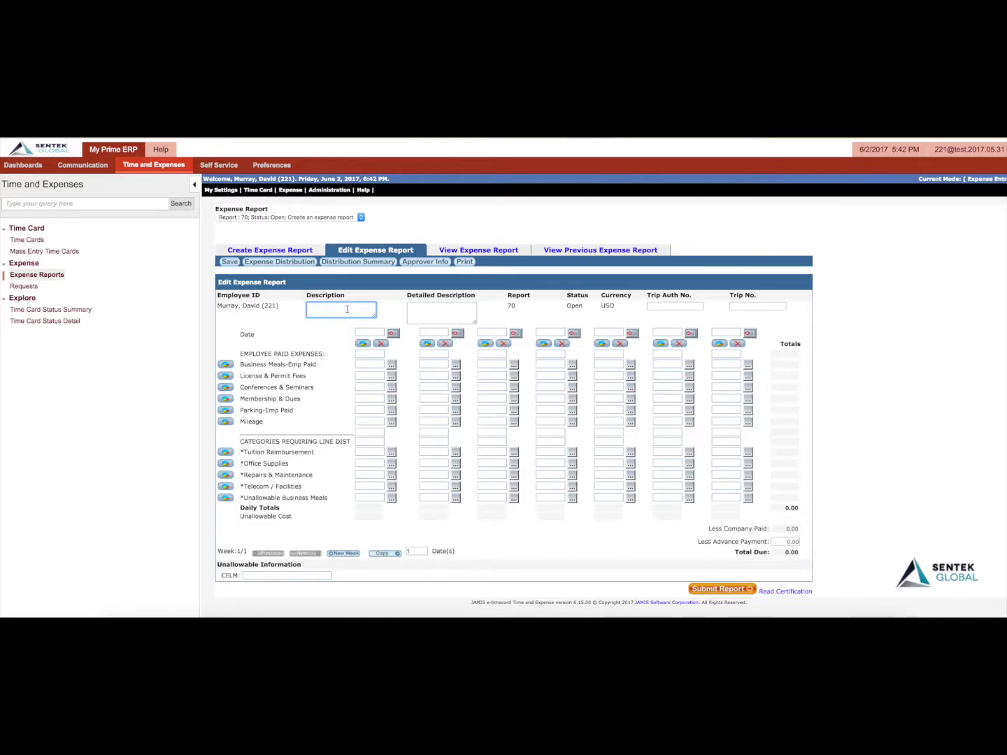
Describe the report as "Office Supplies & Misc." with the detailed description "Office supplies, TA, conf., and misc.".
type("Office Supplies")
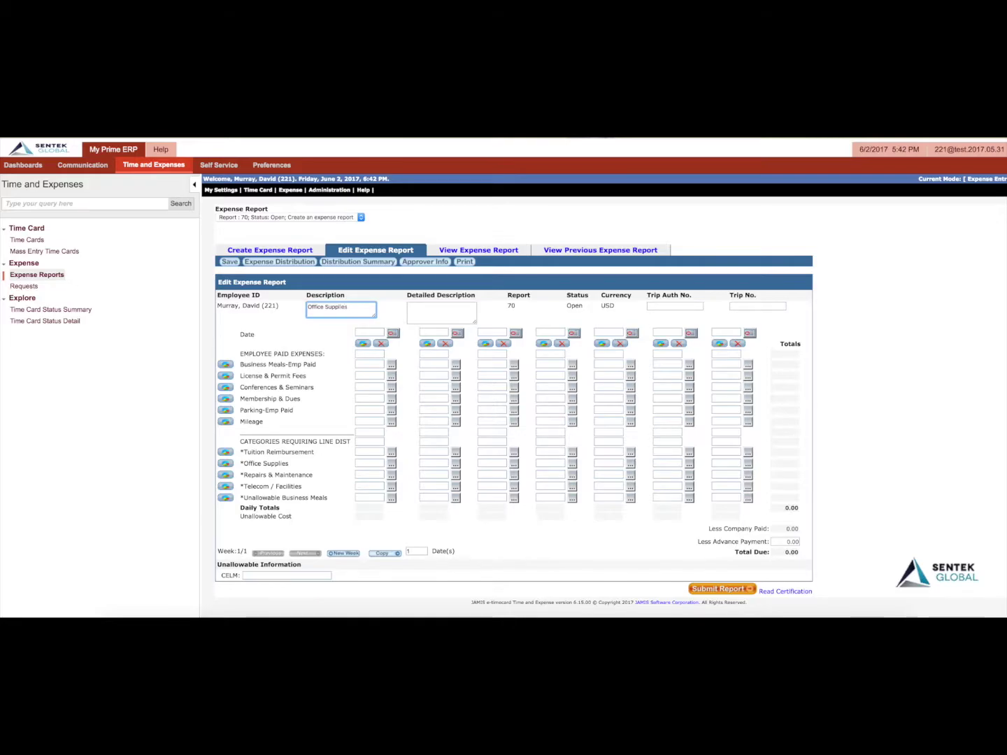
type(" & Misc.")
key("Tab")
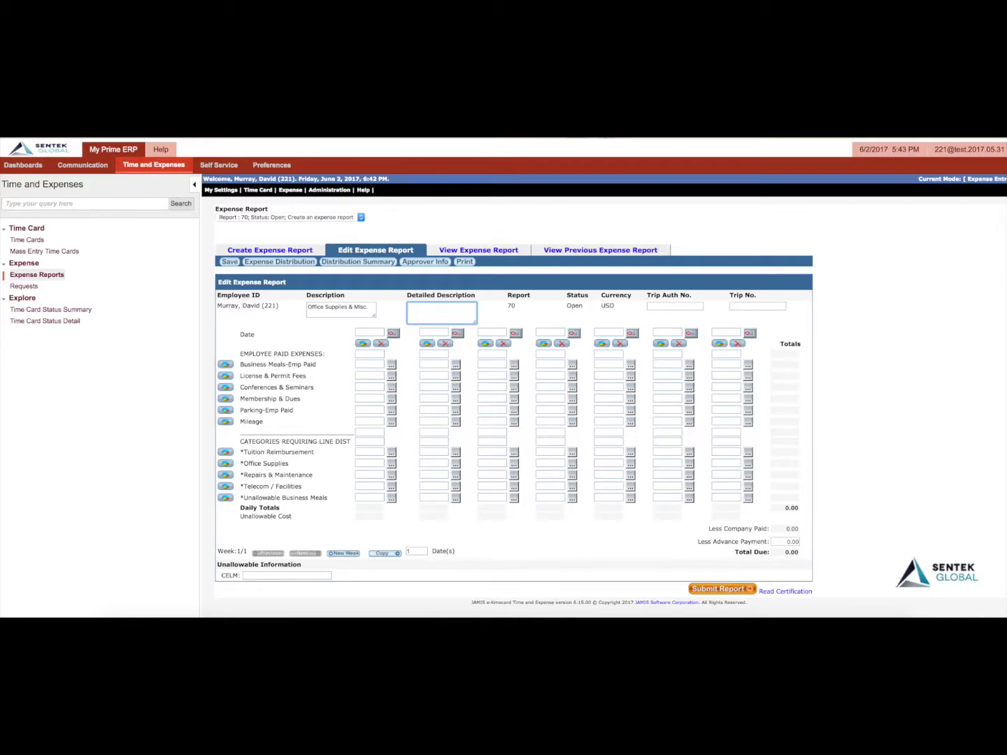
type("Office supplies, TA, conf., and misc.")
key("Tab")
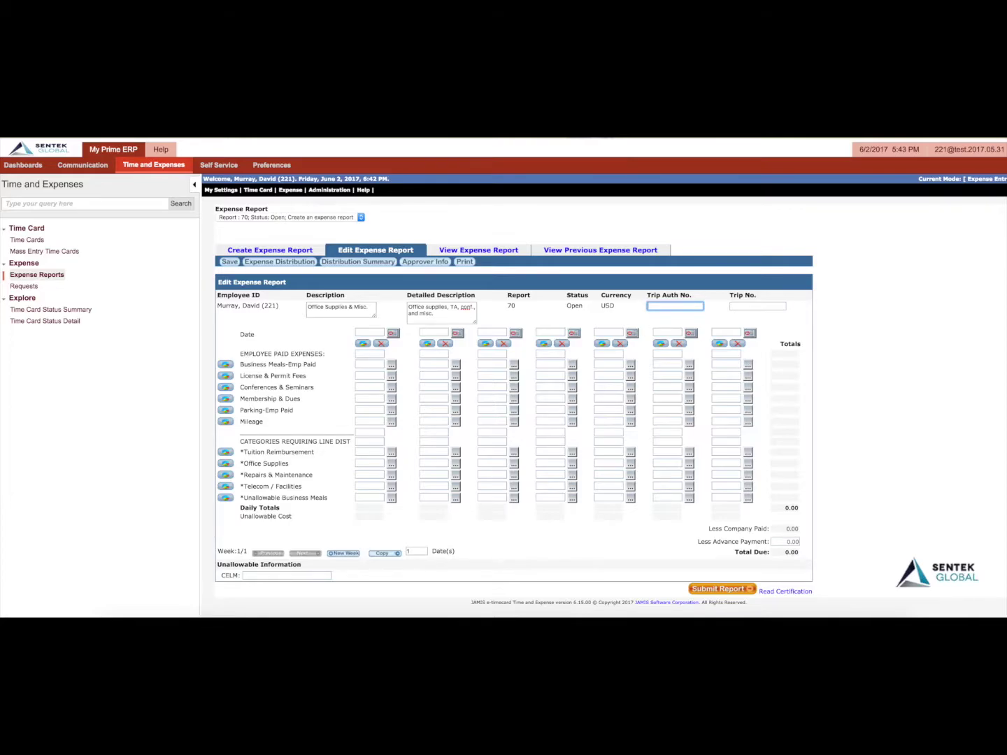
left_click(757, 306)
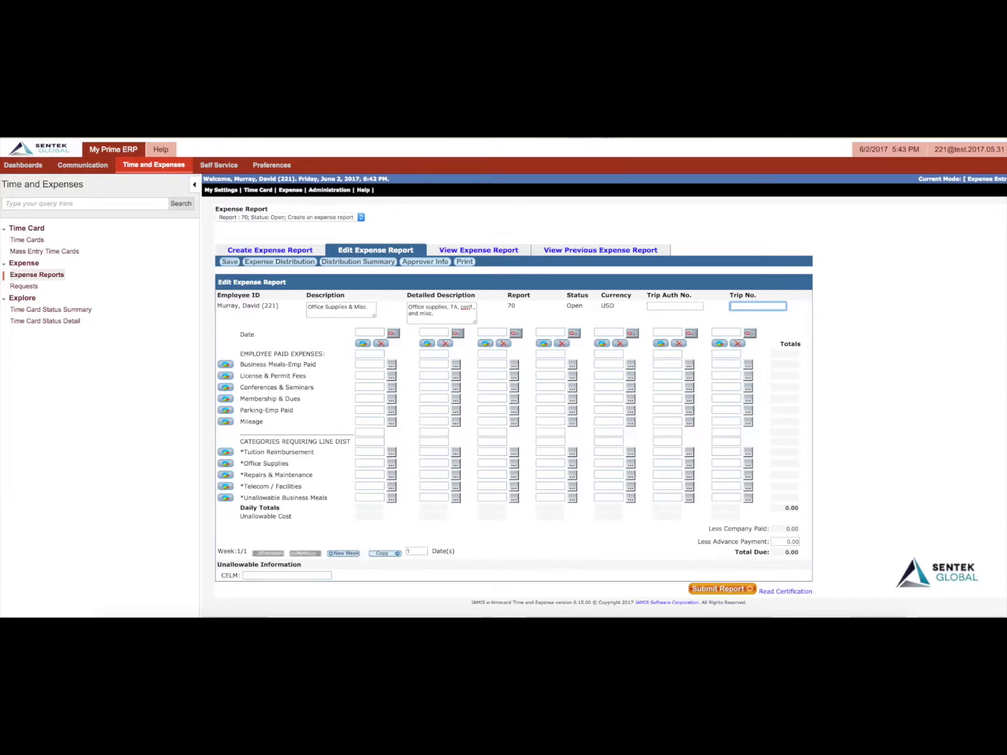
Set the date of the first expense column to June 2, 2017.
left_click(368, 332)
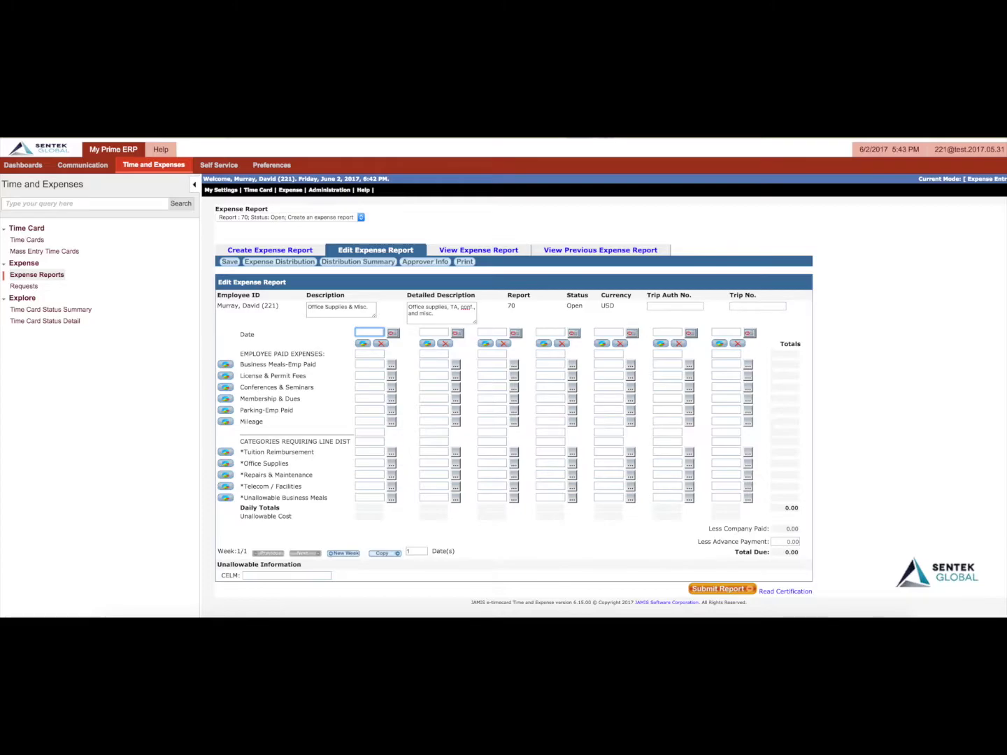
left_click(393, 335)
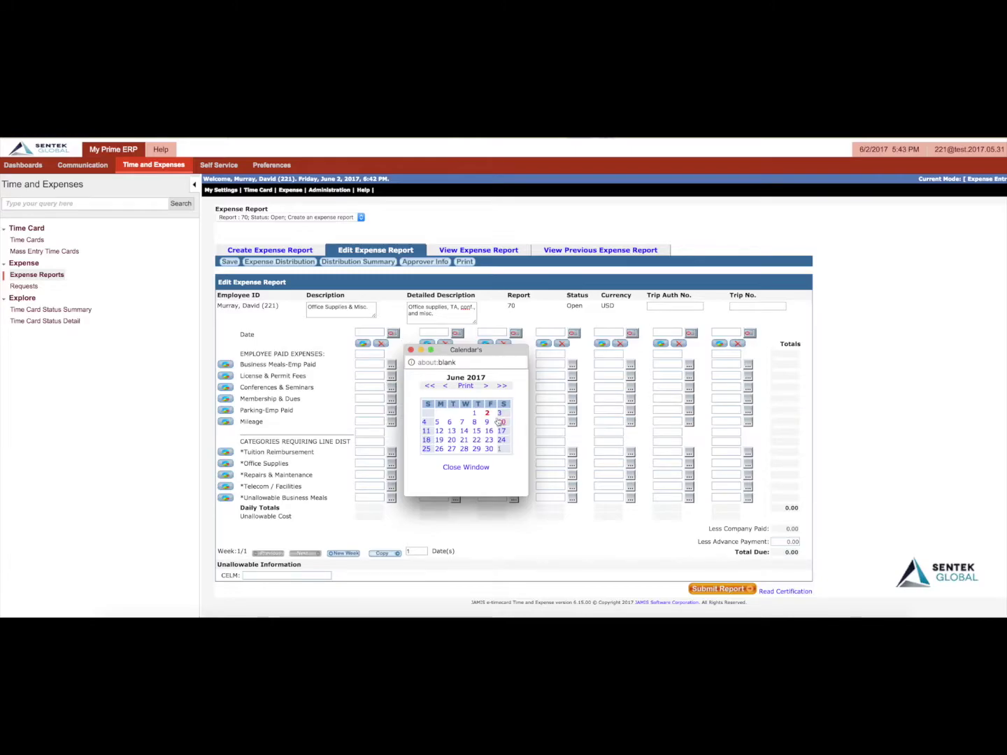
left_click(488, 414)
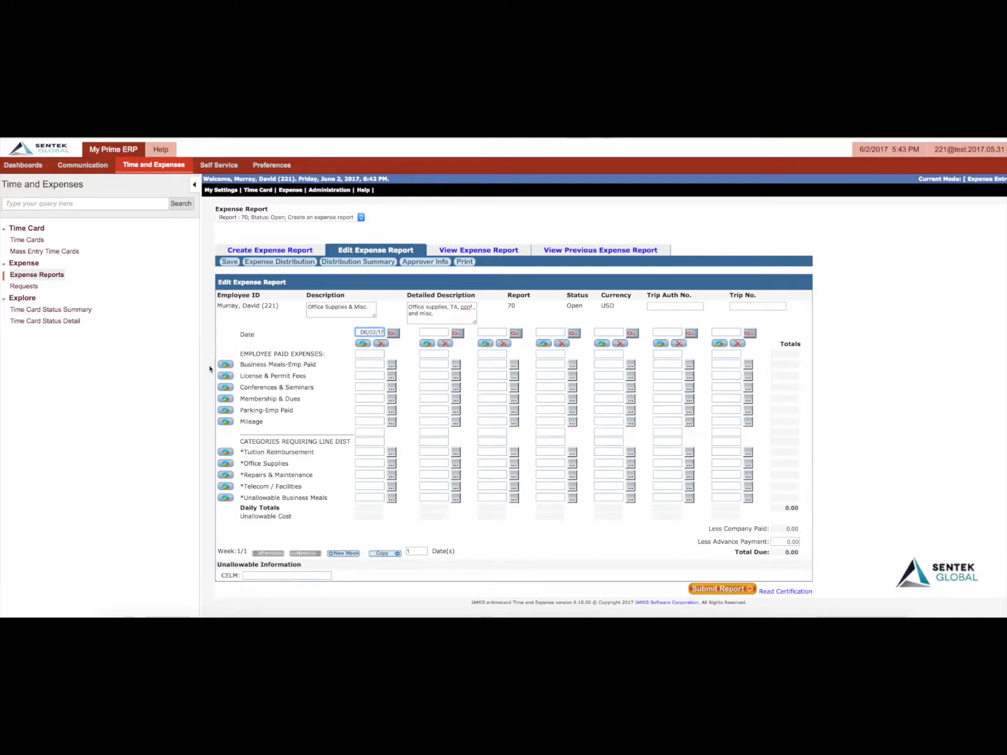
Enter 15.00 for Business Meals-Emp Paid in the first date column and explain it as "MIDS team meeting lunch".
left_click(373, 365)
type("15")
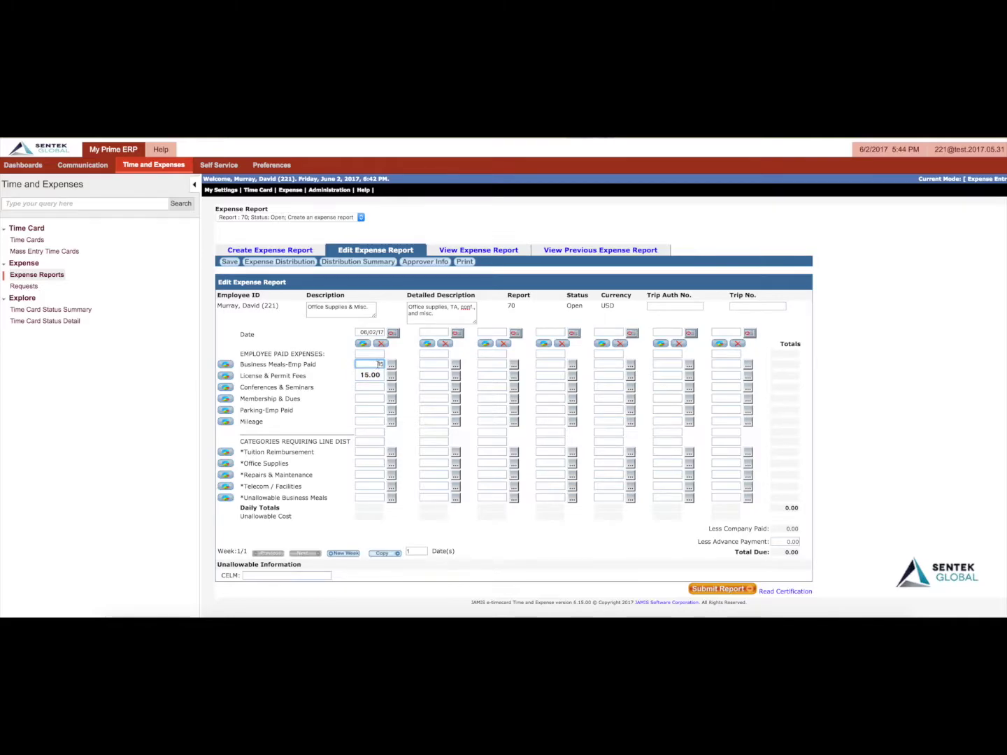
key("Tab")
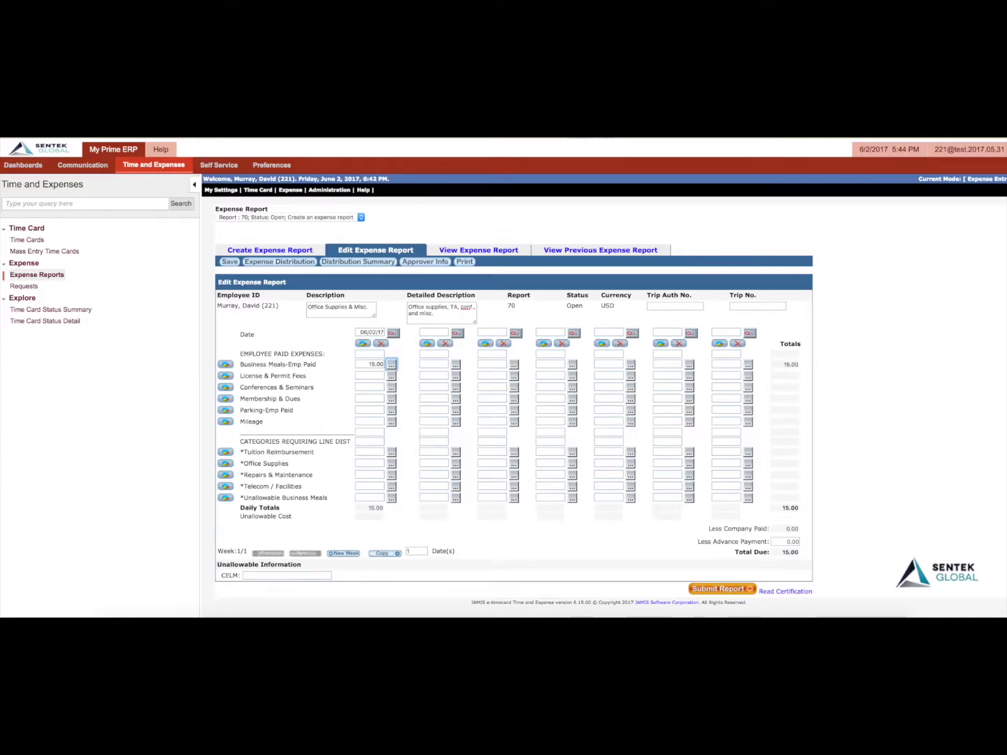
left_click(392, 365)
left_click(482, 376)
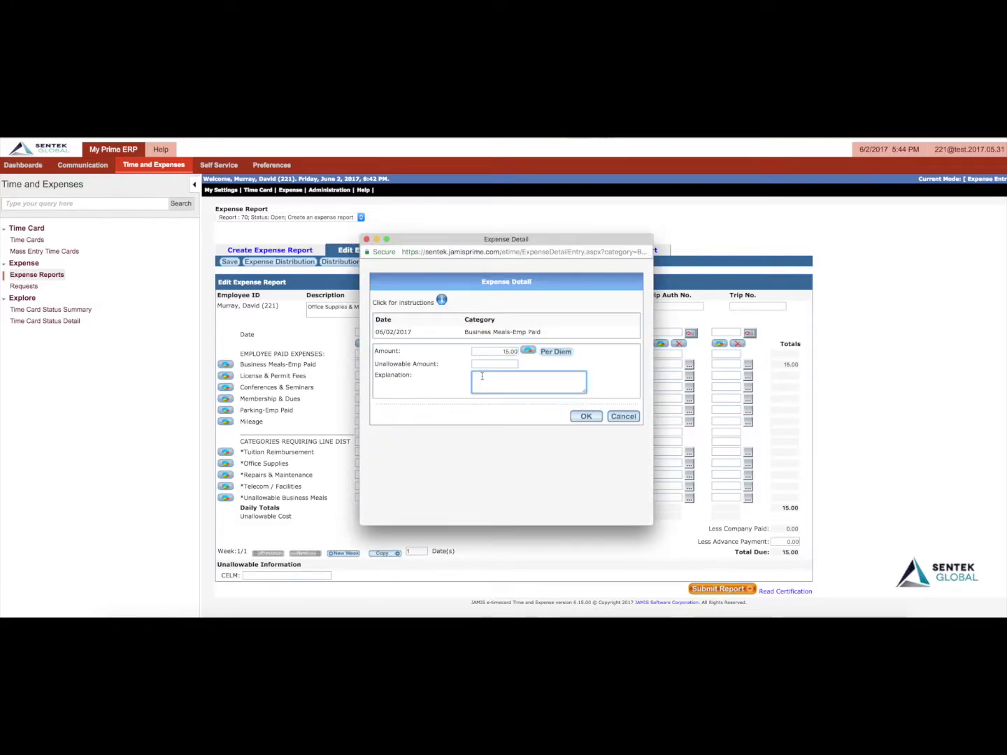
type("MIDS team meeting ")
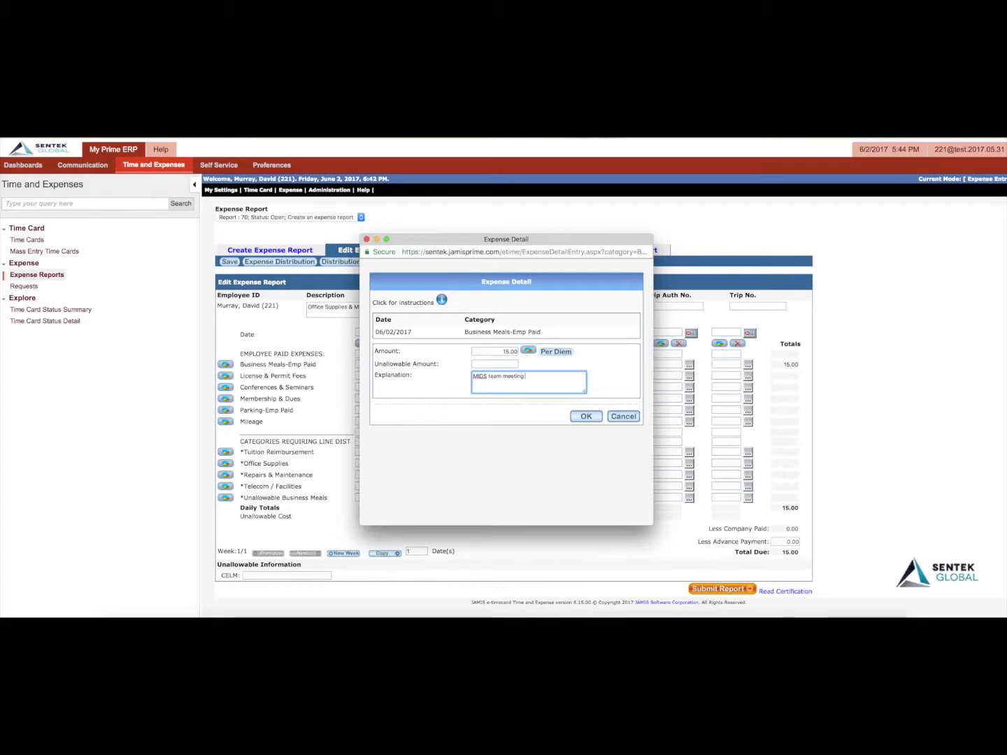
type("lunch")
left_click(582, 418)
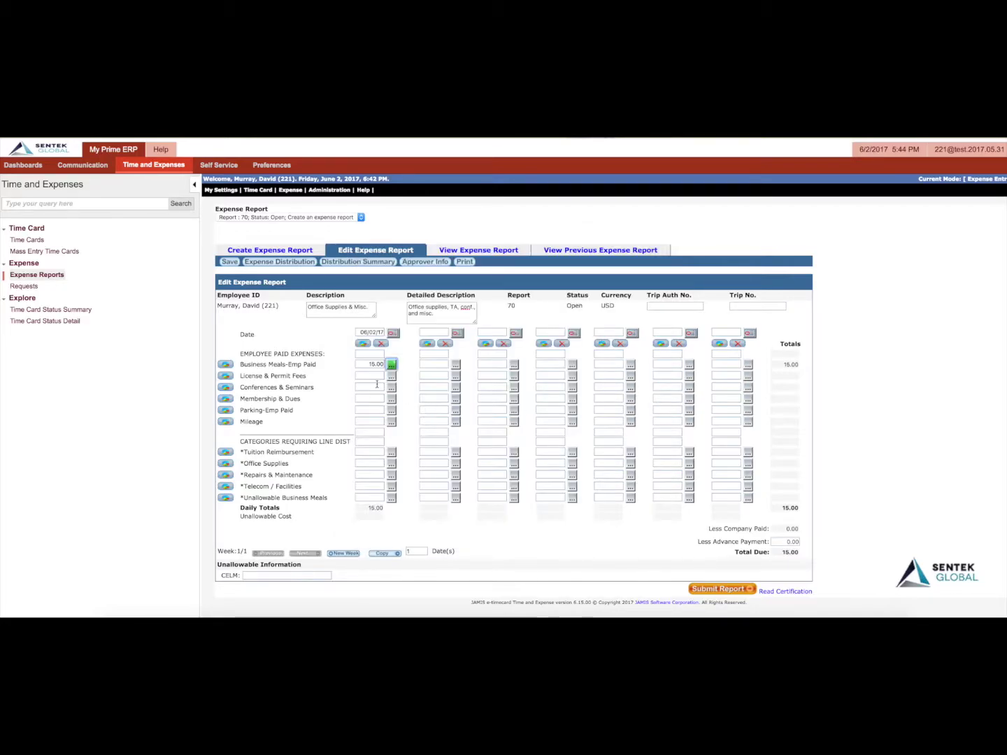
Enter 60.00 for License & Permit Fees in the first date column with the explanation "DBA Business License".
left_click(376, 376)
type("60")
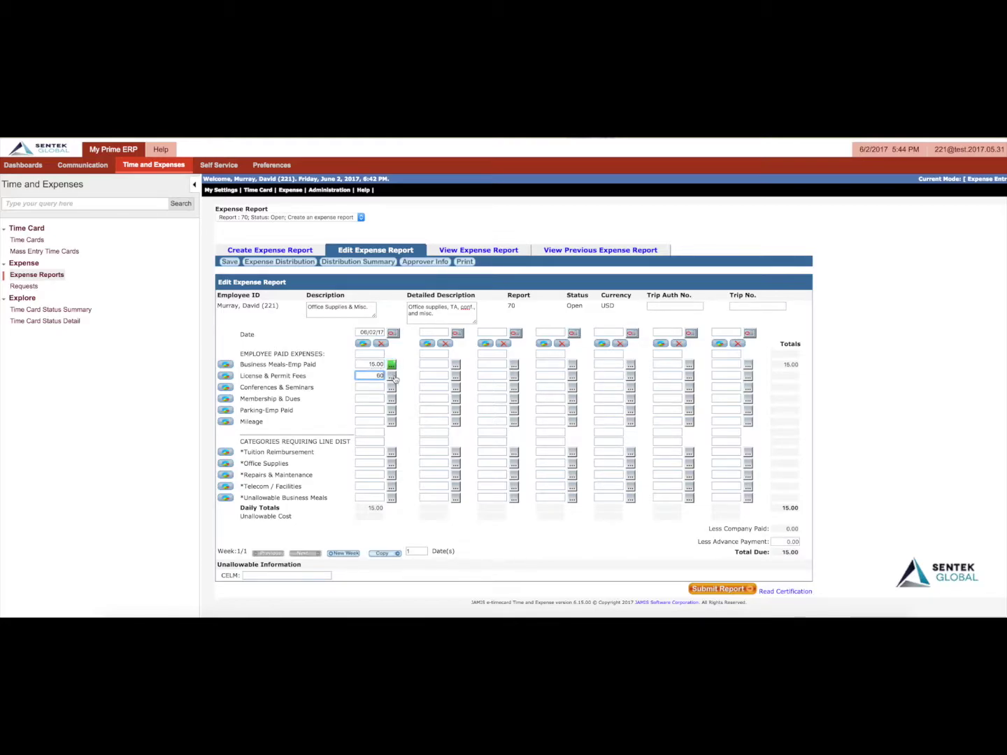
left_click(391, 377)
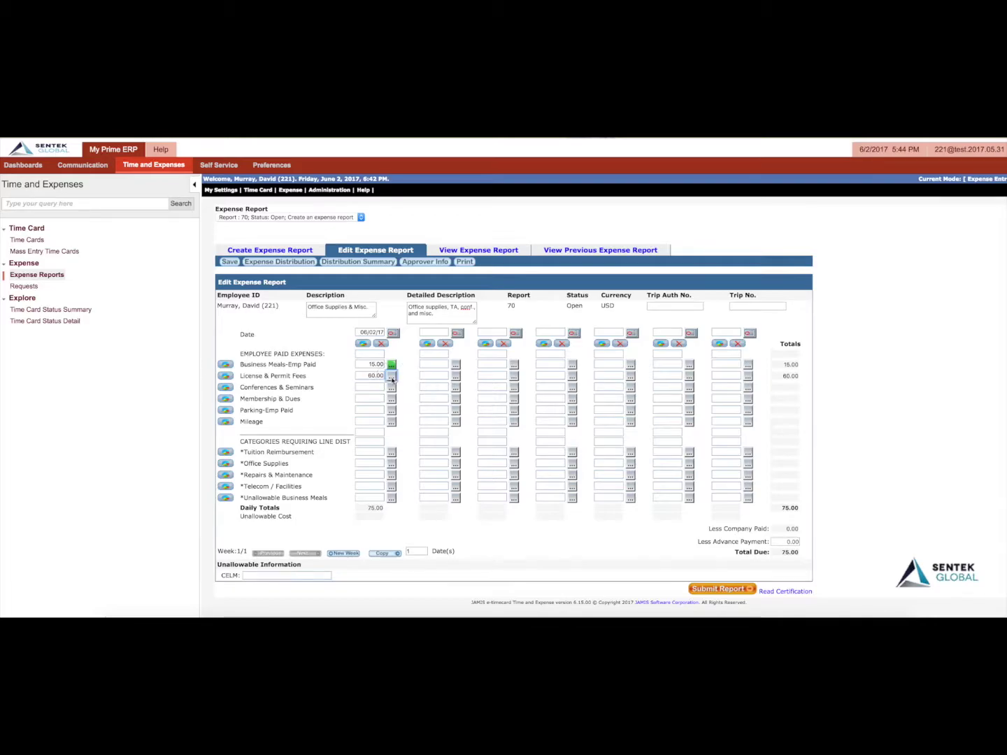
left_click(481, 381)
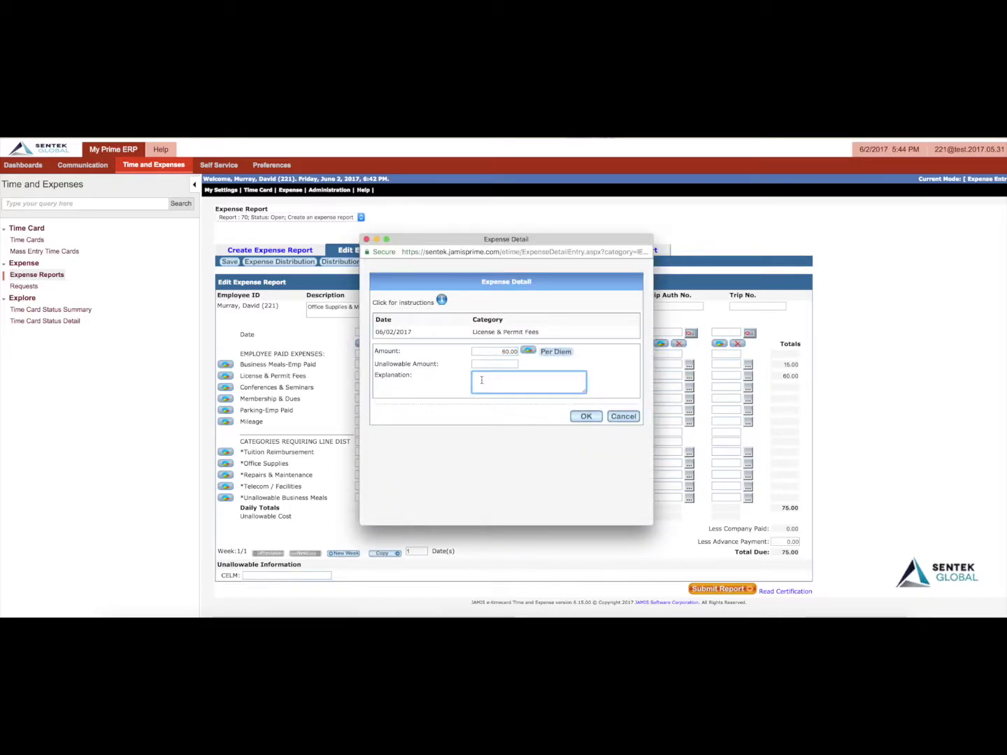
type("DBA Business License")
left_click(586, 416)
Enter 200.00 for Conferences & Seminars in the first date column with the explanation "CompTIA Summit".
left_click(377, 387)
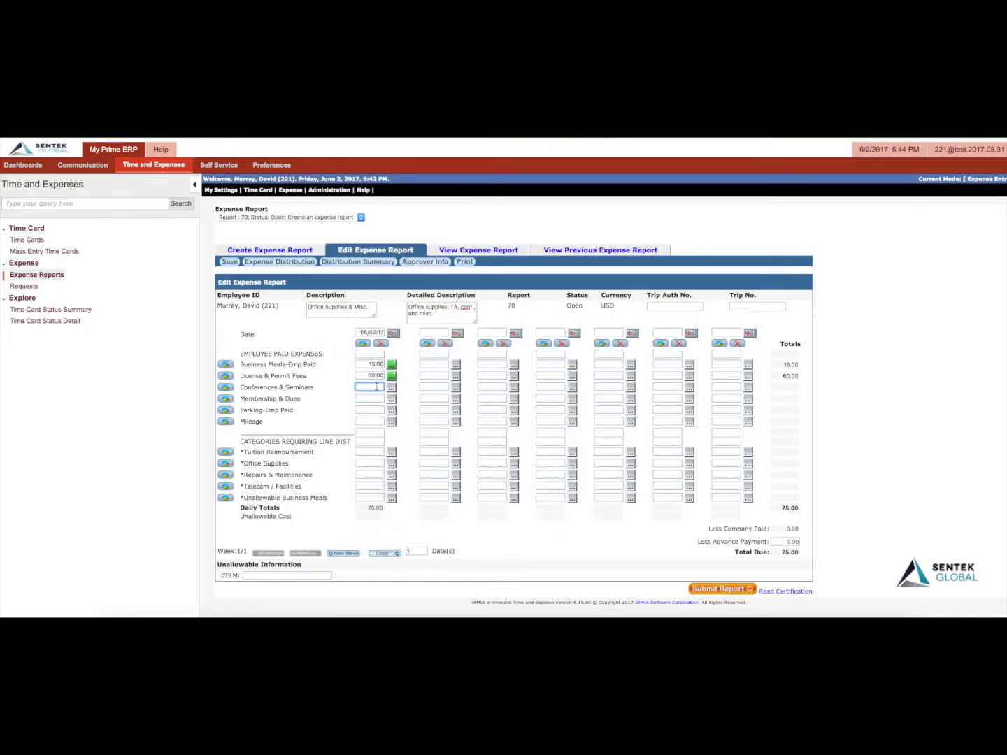
type("200.00")
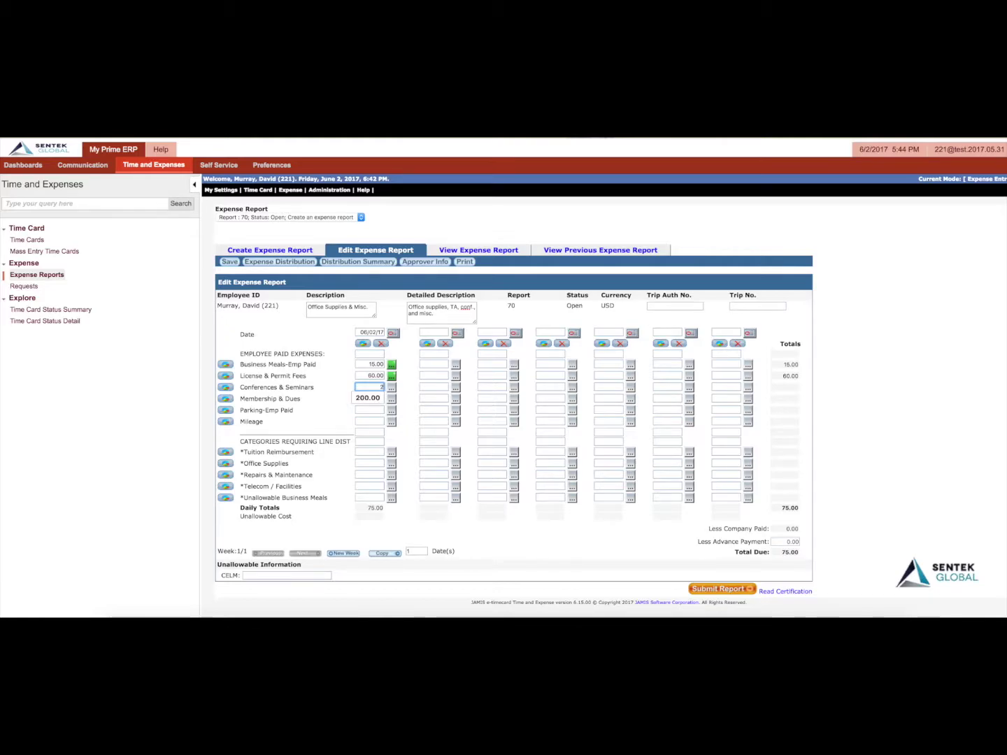
left_click(391, 388)
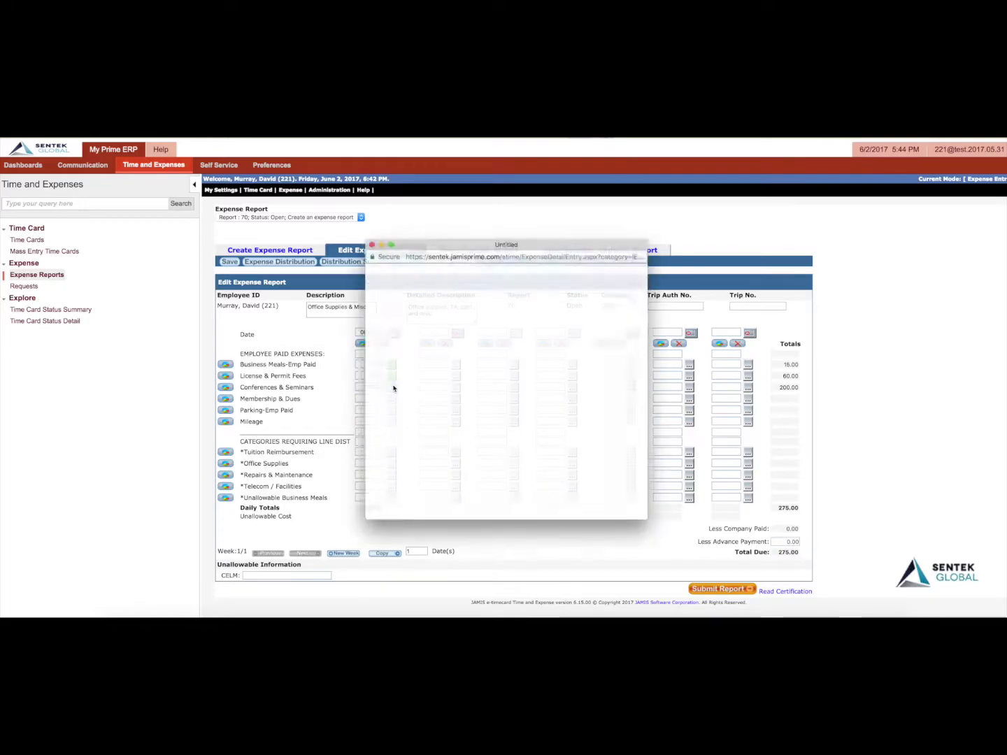
left_click(490, 383)
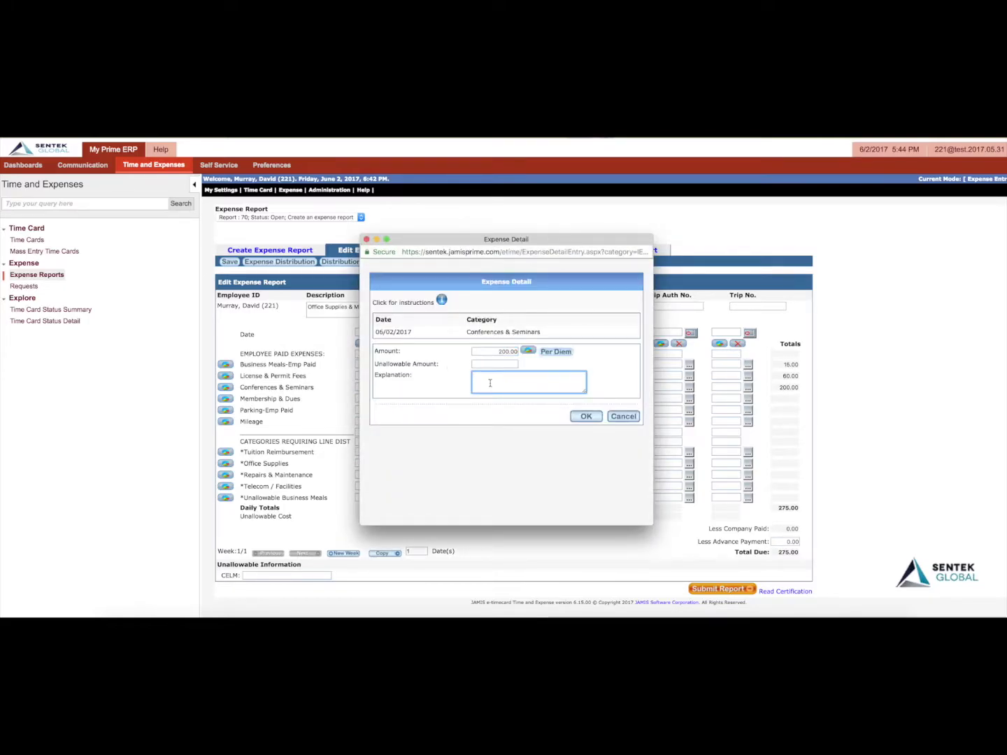
type("CompTIA Summit")
left_click(585, 417)
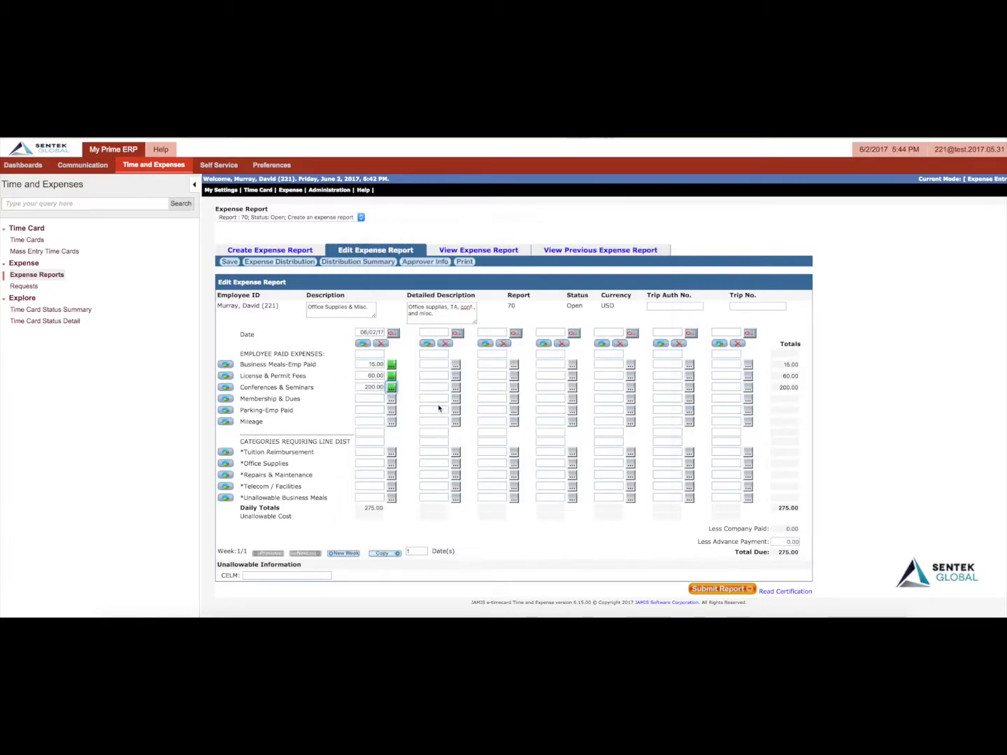
Enter 20.00 for Parking-Emp Paid in the first date column with the explanation "Summit parking".
left_click(373, 411)
type("20")
left_click(392, 411)
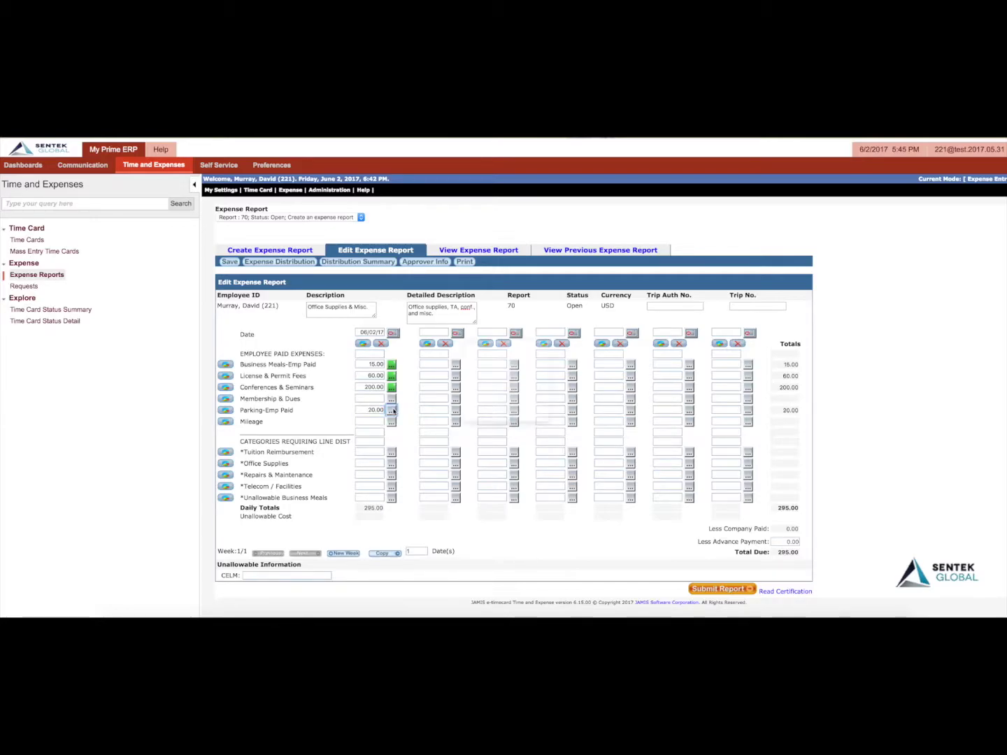
left_click(486, 388)
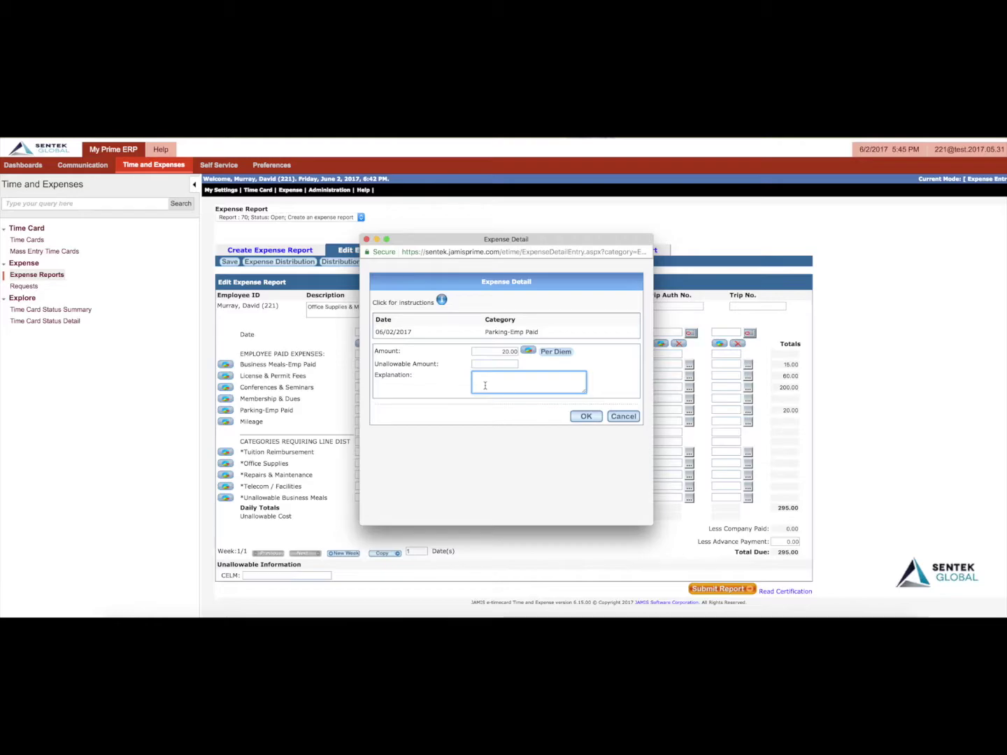
type("Summit prk")
key("BackSpace")
key("BackSpace")
type("arking")
left_click(582, 417)
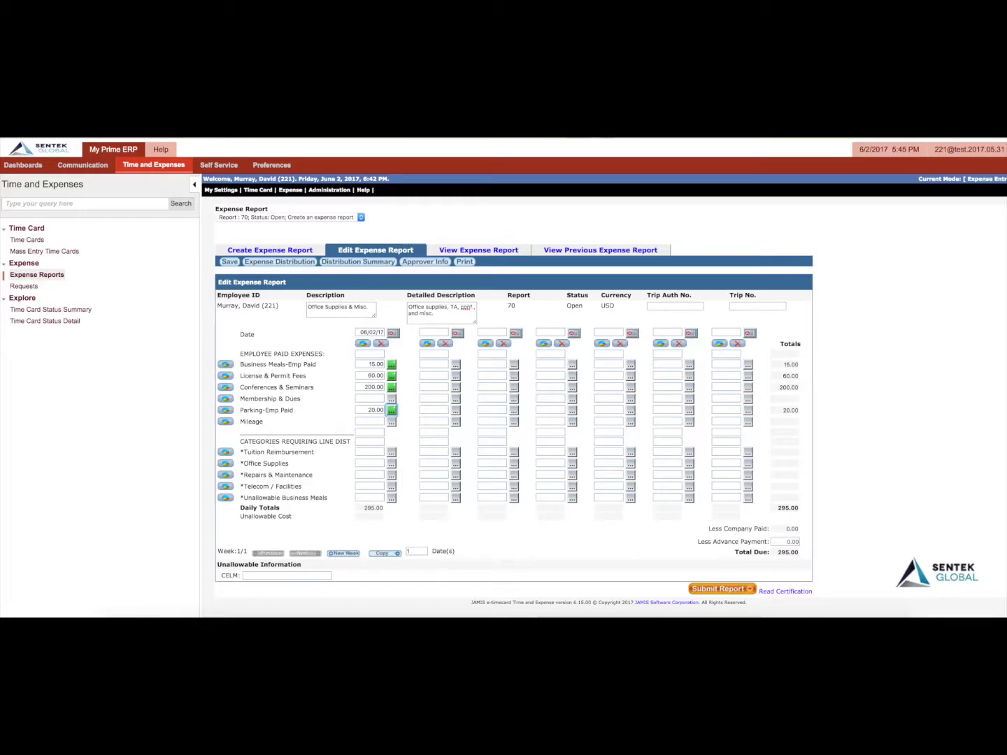
Distribute 100 percent of the whole report's expenses to the OVHD-Gov't Site job.
left_click(274, 263)
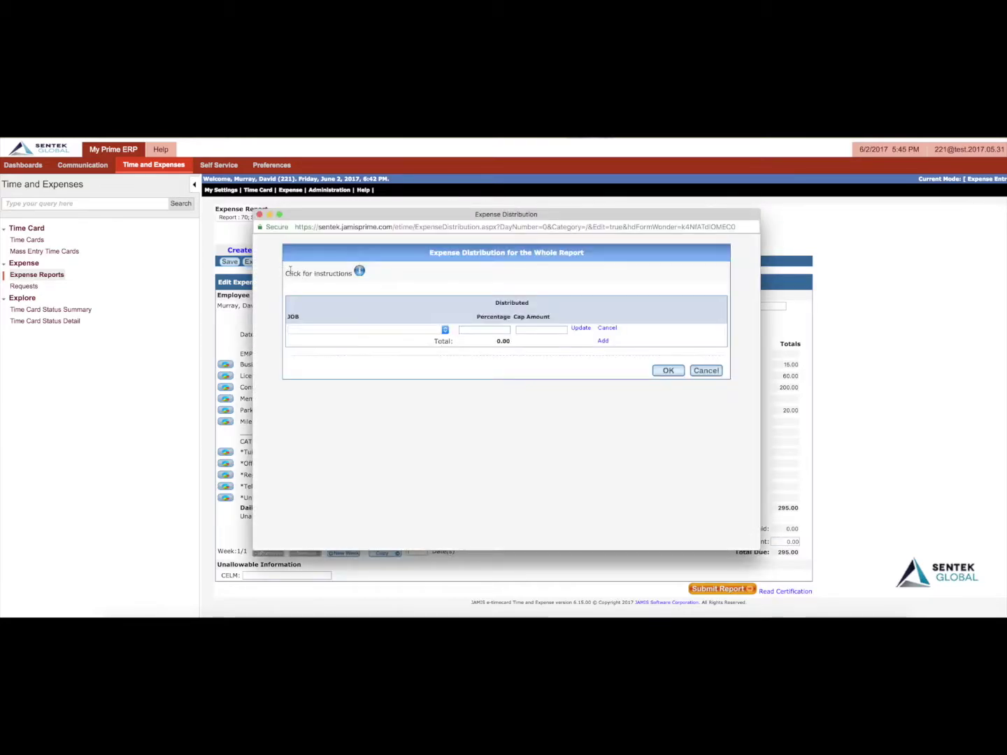
left_click(444, 330)
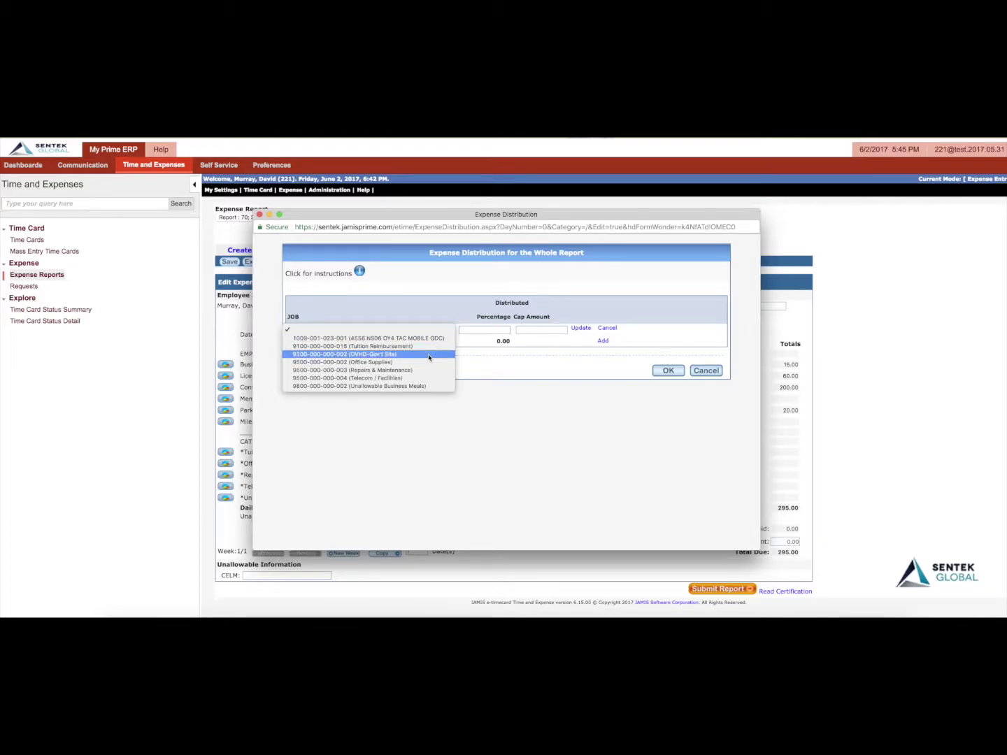
left_click(428, 355)
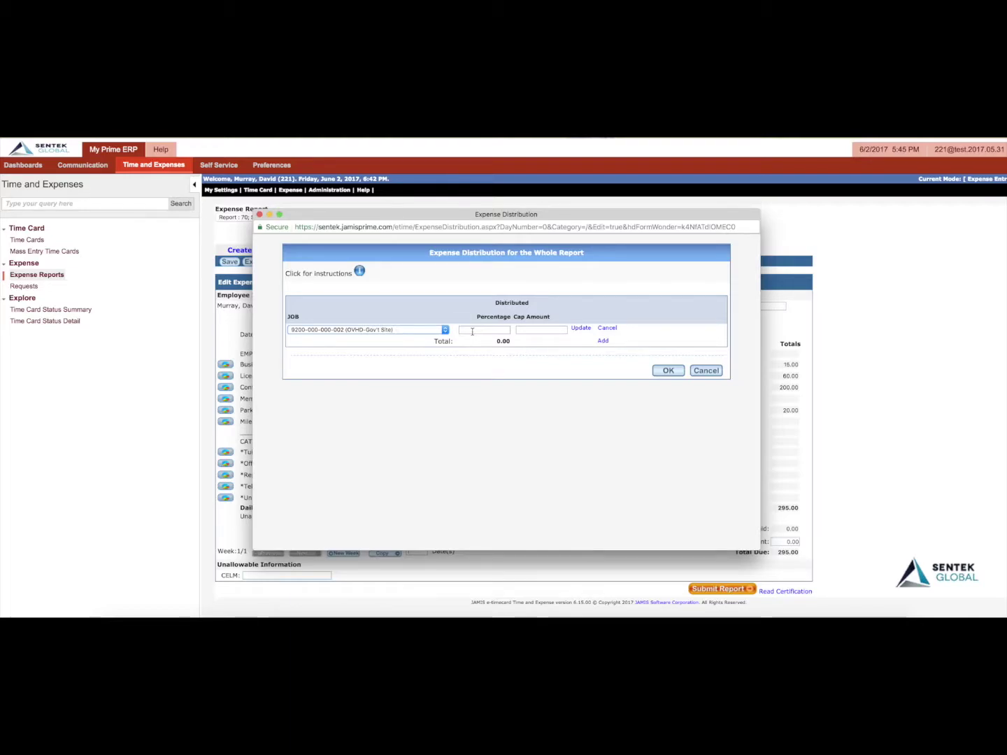
left_click(472, 331)
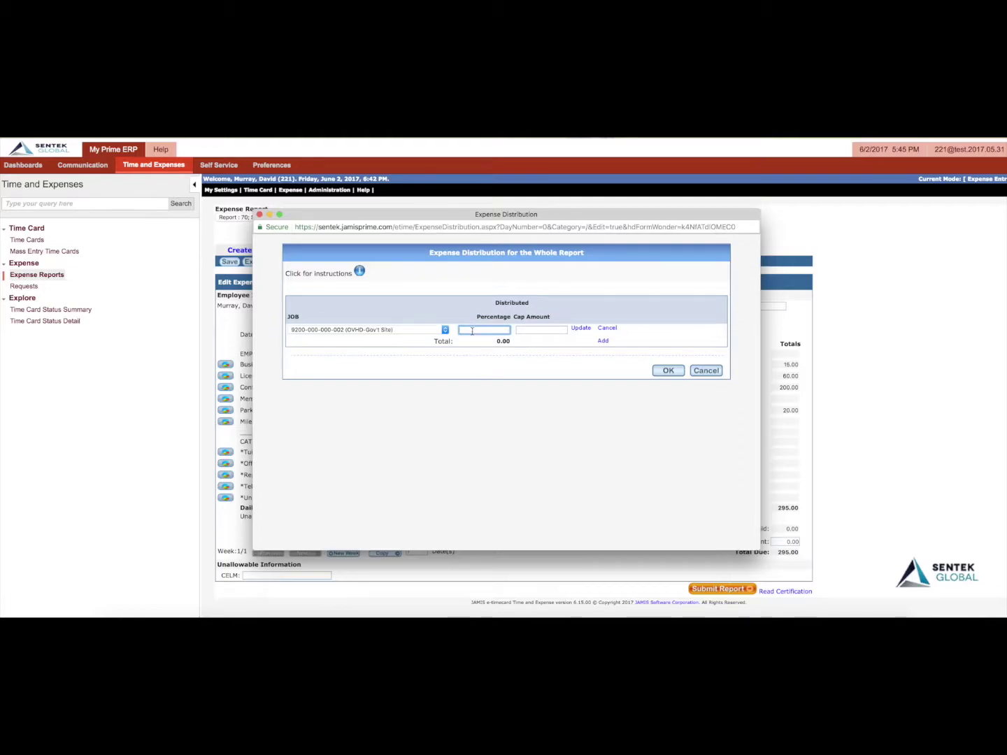
type("100")
left_click(655, 371)
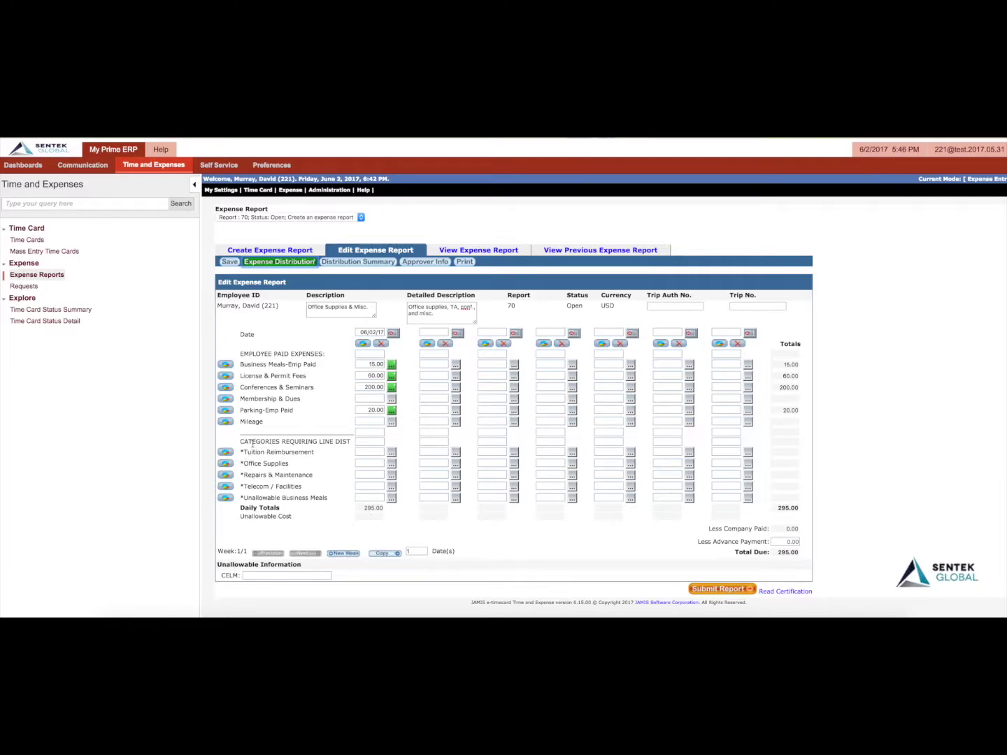
Enter 1,300.00 for Tuition Reimbursement in the first date column with the explanation "Strategic Management 301A $1000; course materials $100; and Lab $200".
left_click(368, 452)
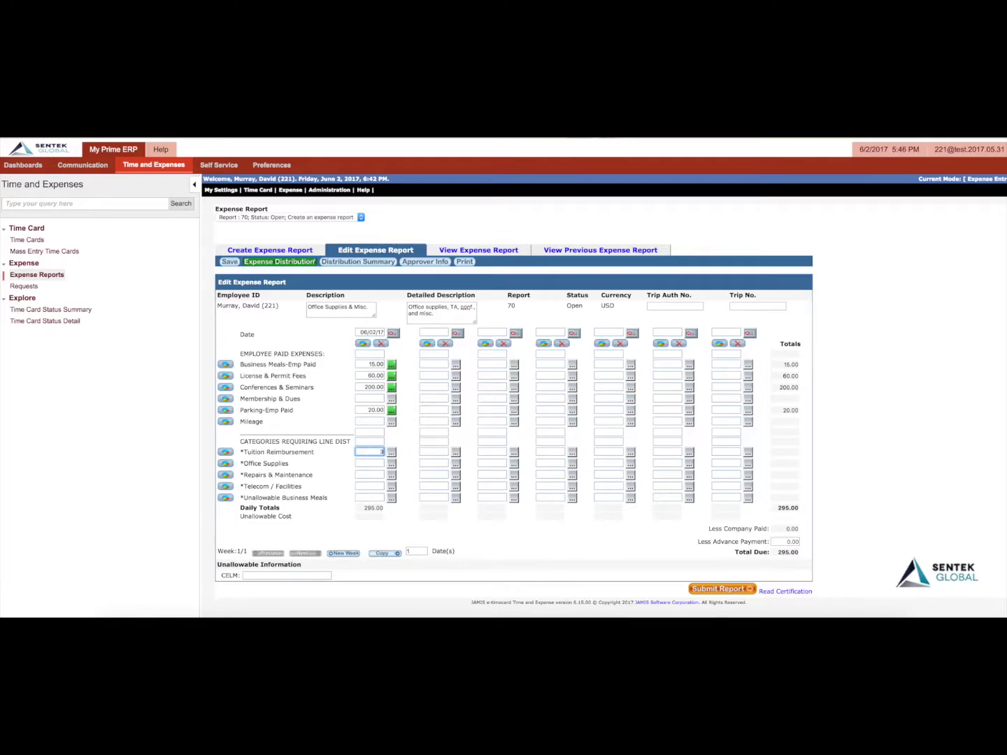
type("1300")
left_click(392, 452)
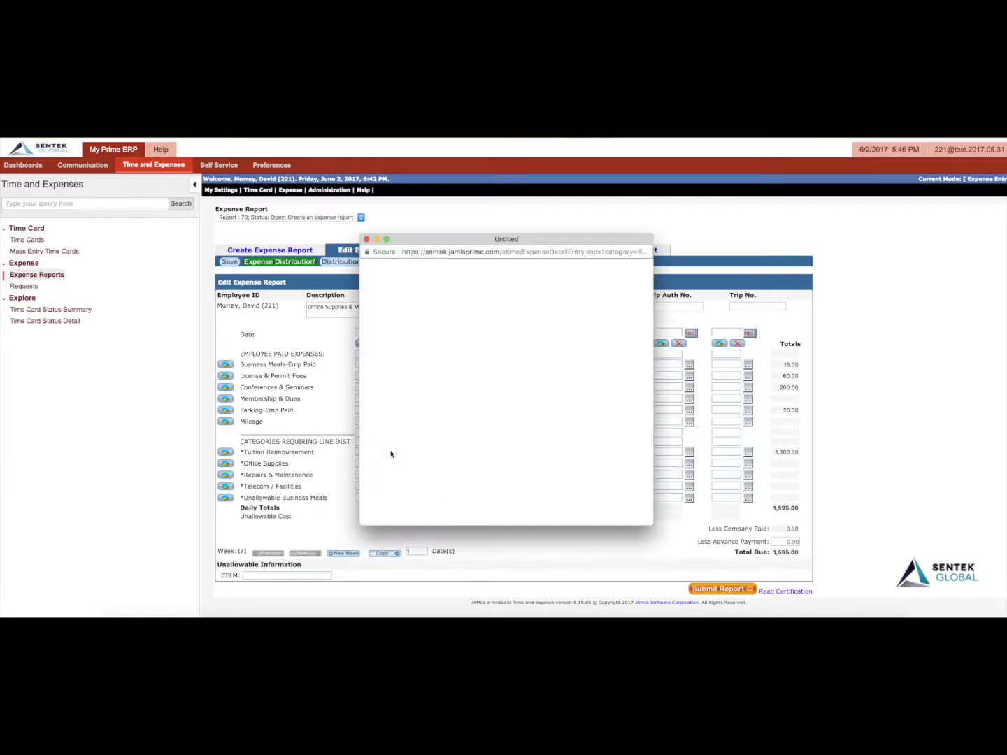
left_click(504, 380)
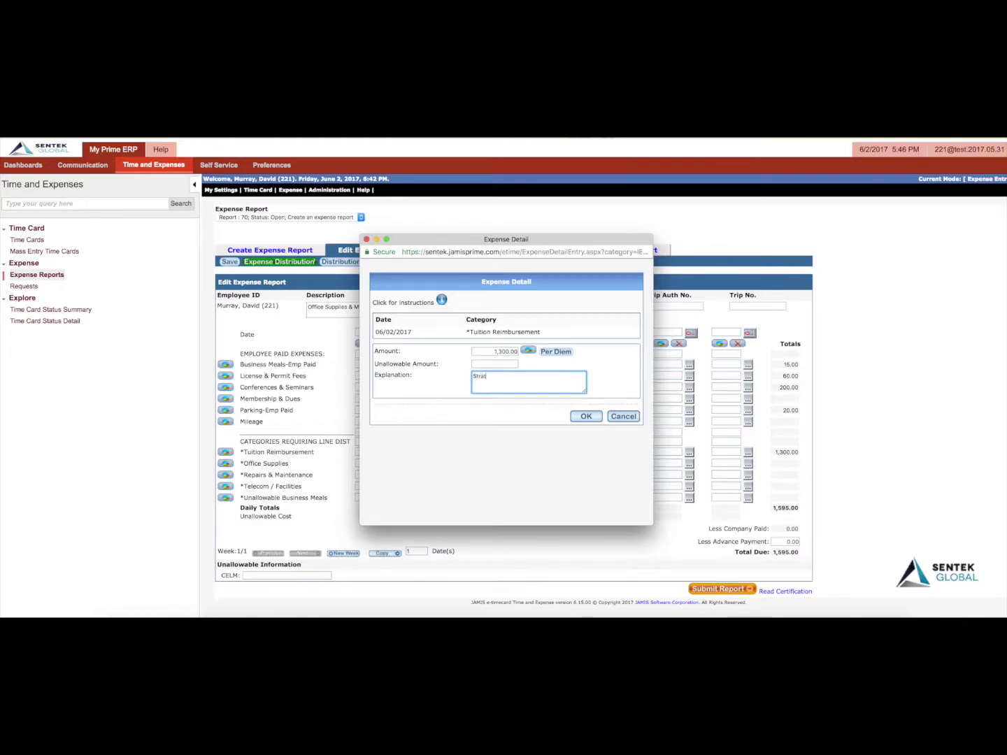
type("Strategic Management 301A $1000; course")
type("materials")
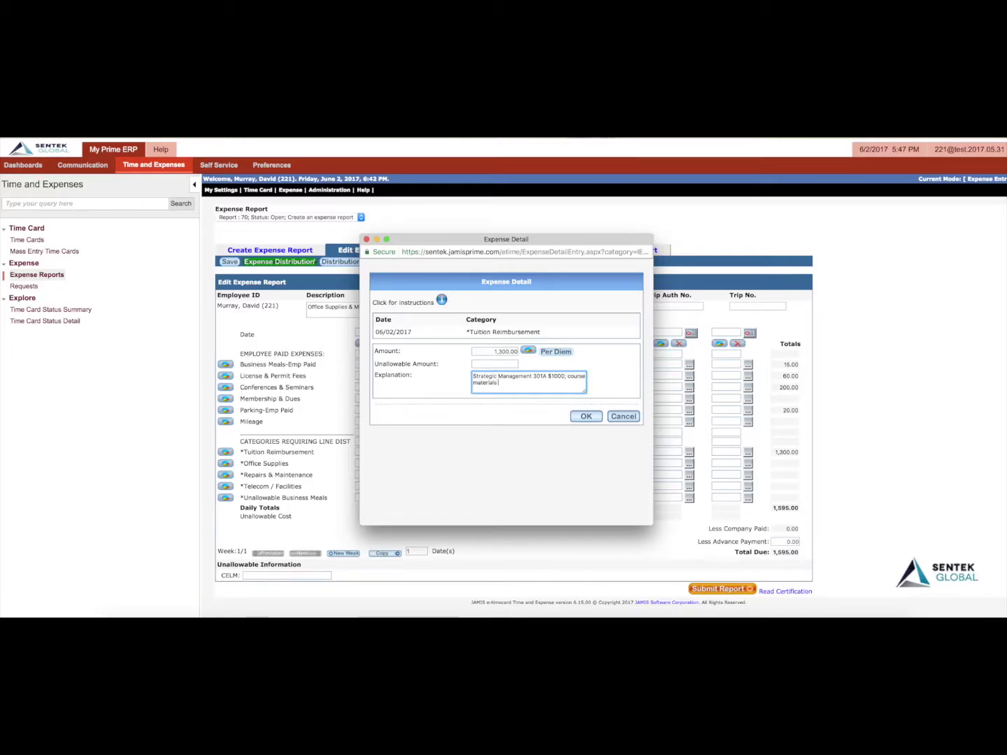
type(" $100; and Lab $200")
left_click(586, 416)
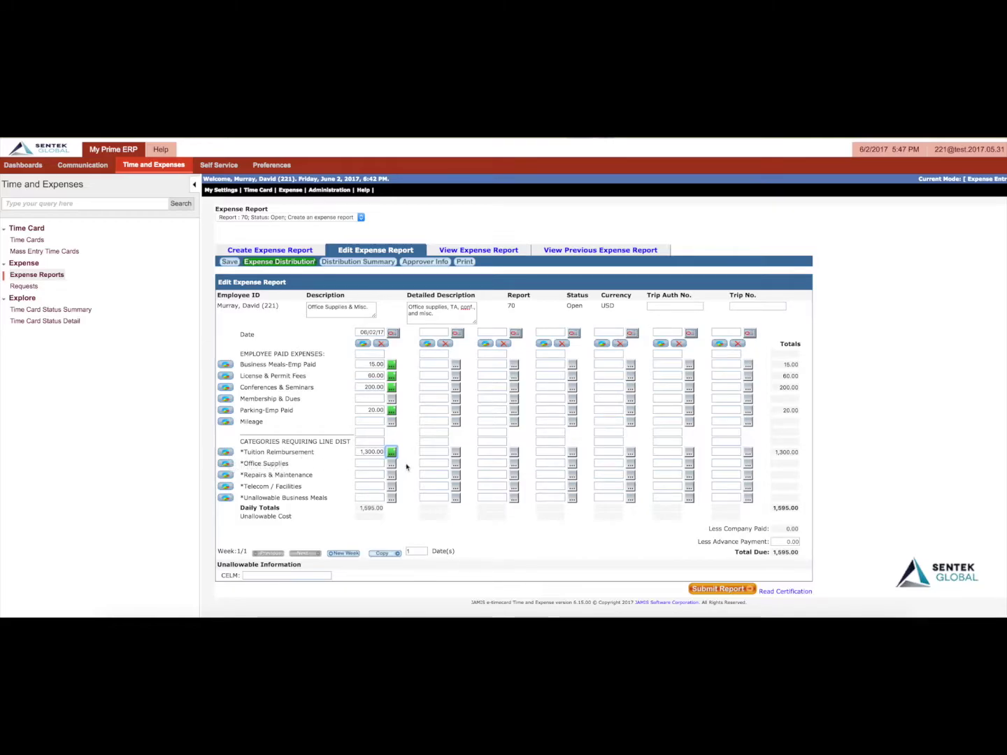
Distribute 100 percent of the Tuition Reimbursement category to the Tuition Reimbursement job.
left_click(225, 453)
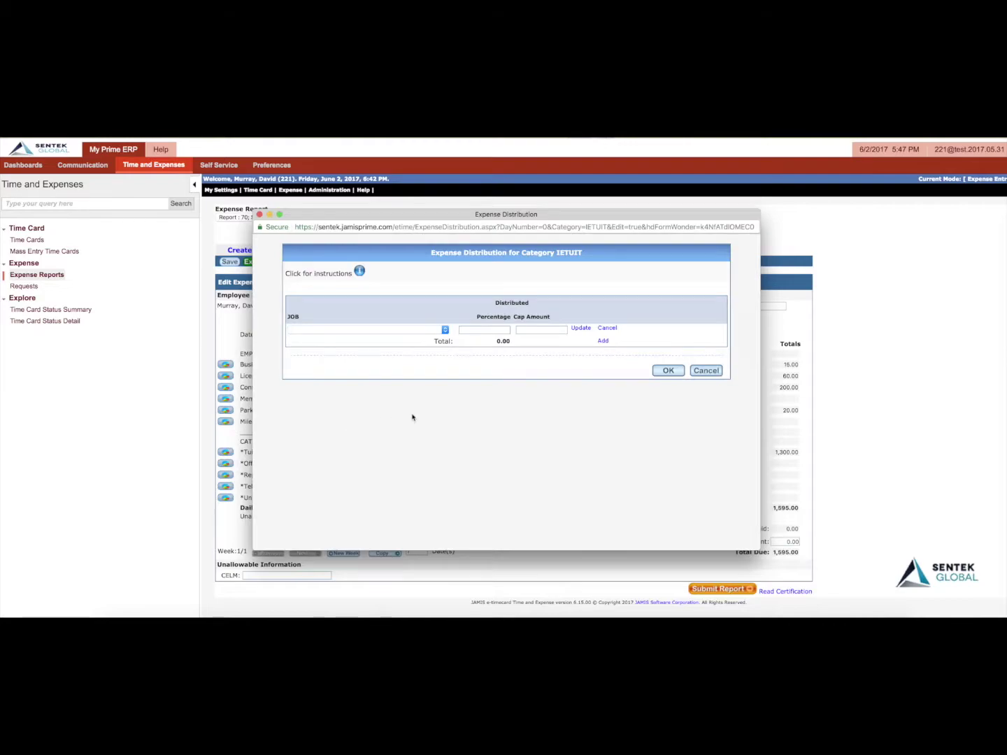
left_click(444, 329)
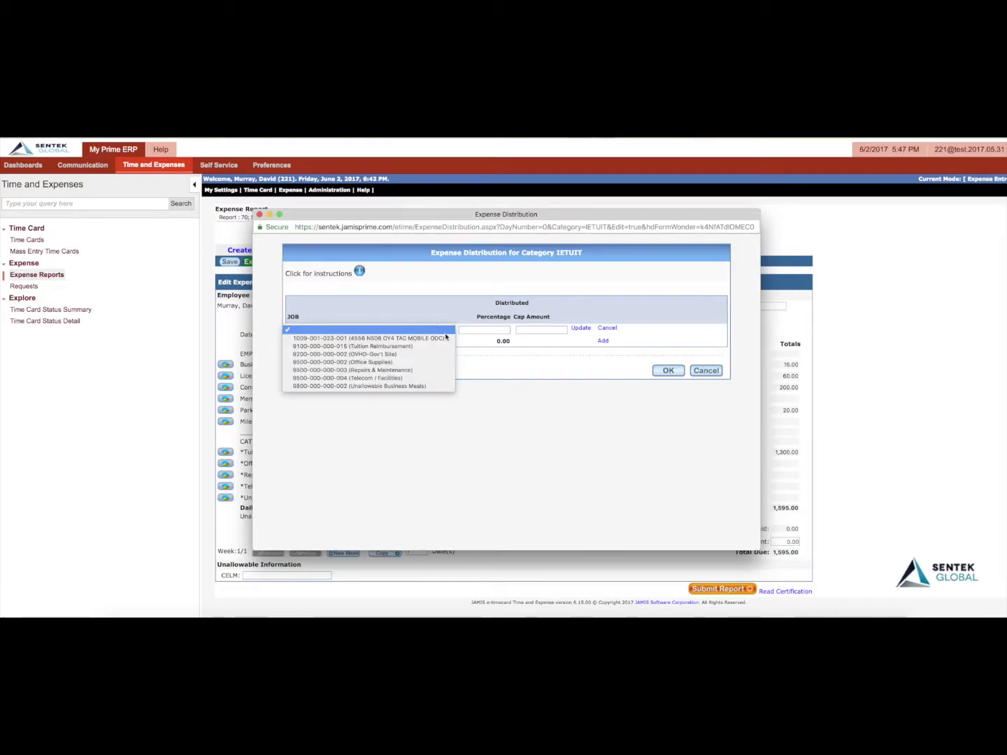
left_click(423, 347)
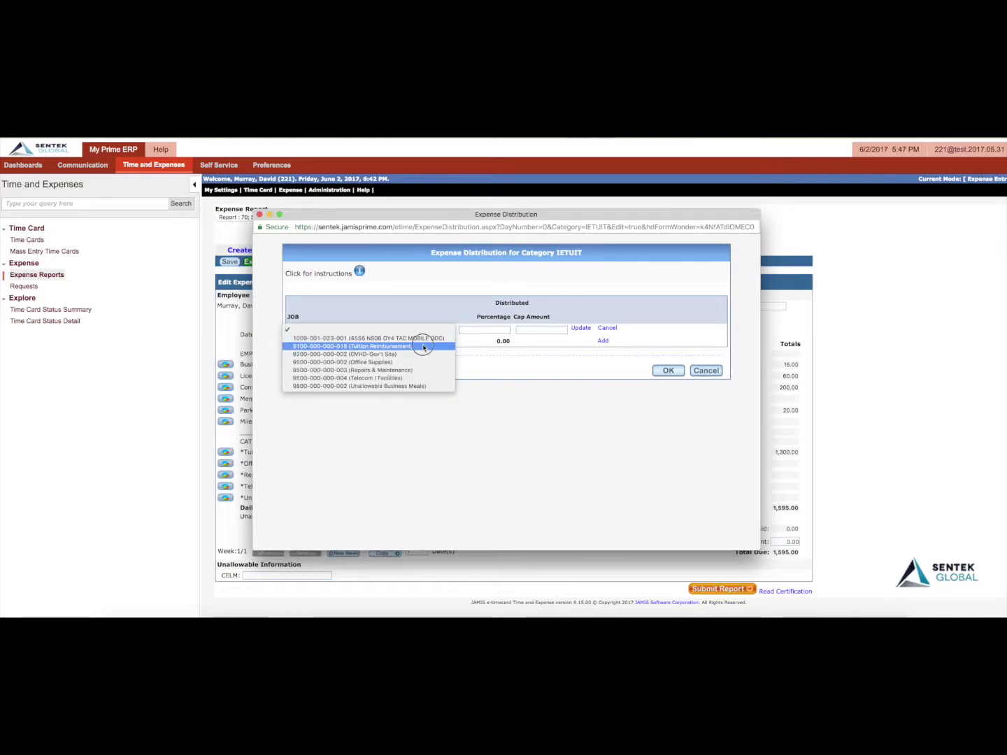
left_click(473, 330)
type("100")
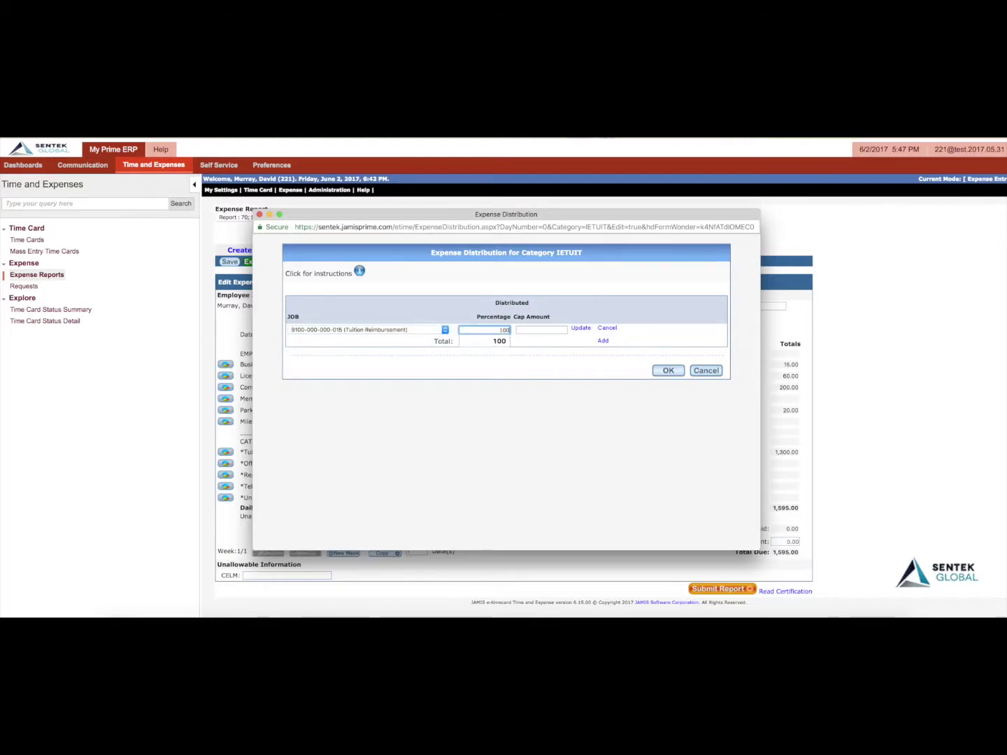
left_click(537, 331)
left_click(669, 370)
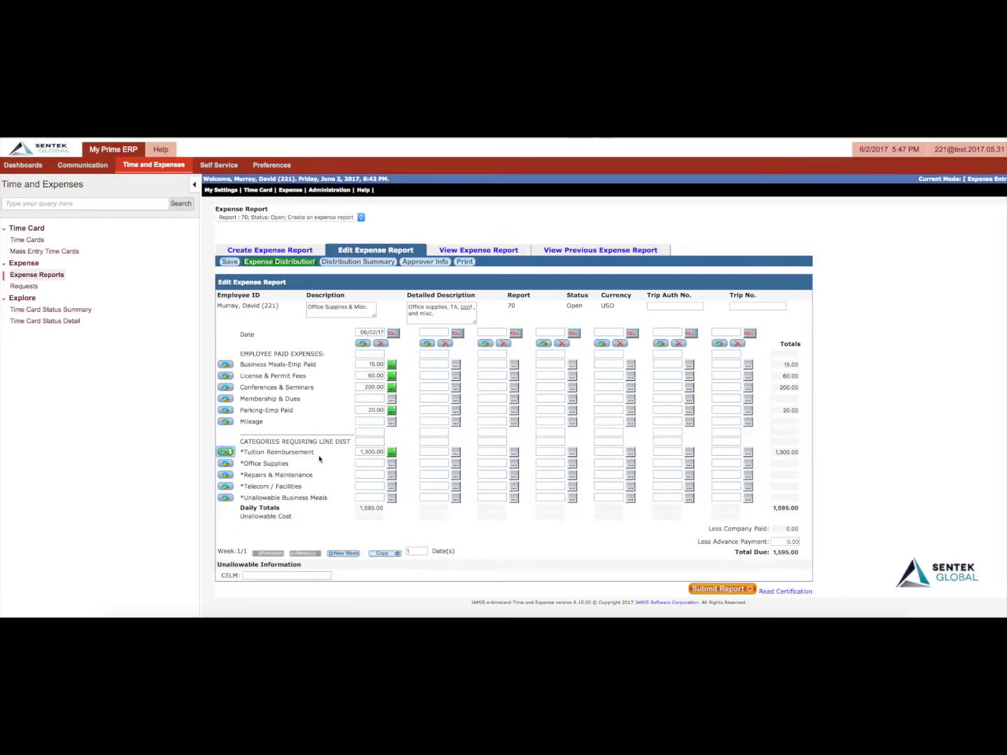
Enter 10.00 for Office Supplies in the first date column with the explanation "desk calendar".
left_click(363, 463)
type("10")
left_click(393, 462)
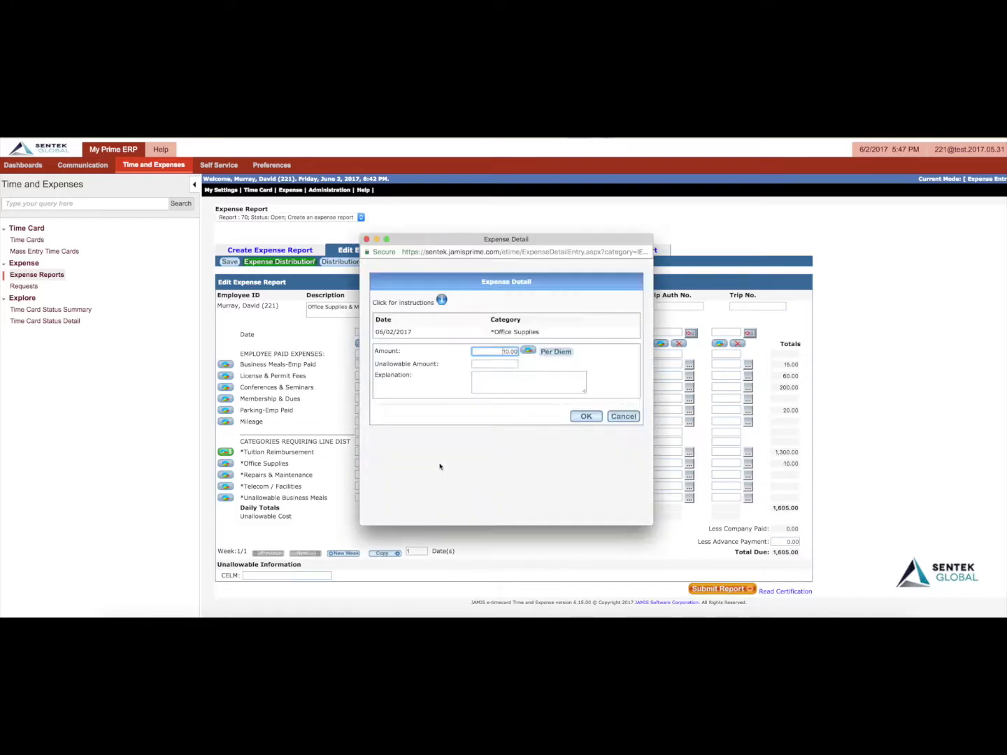
left_click(498, 380)
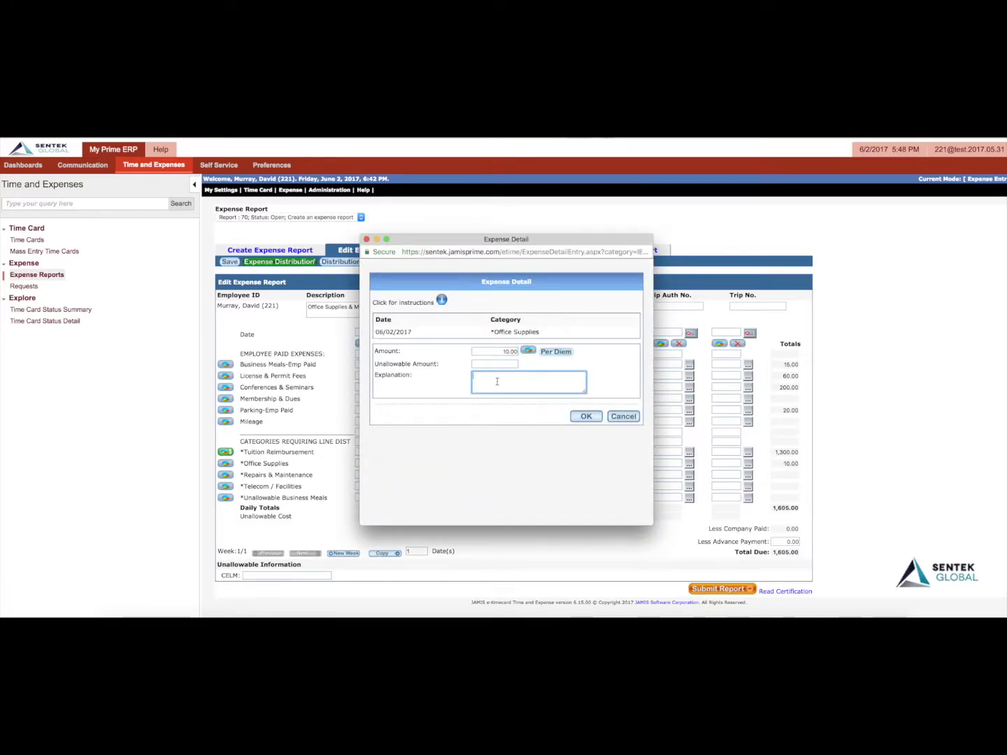
type("desk calendar")
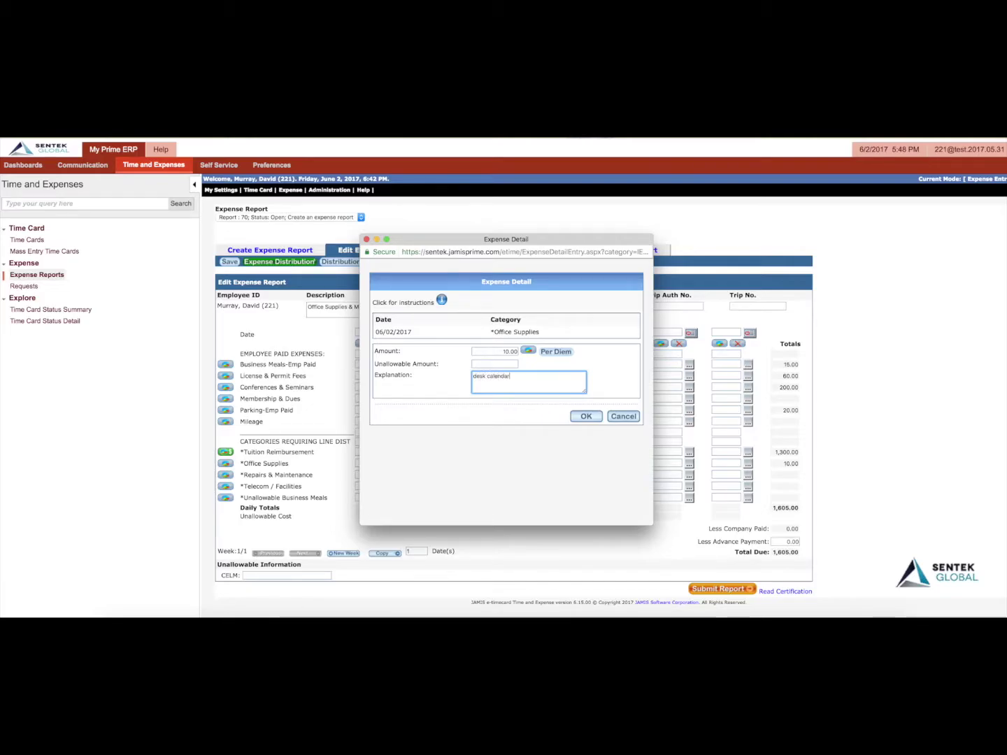
left_click(586, 416)
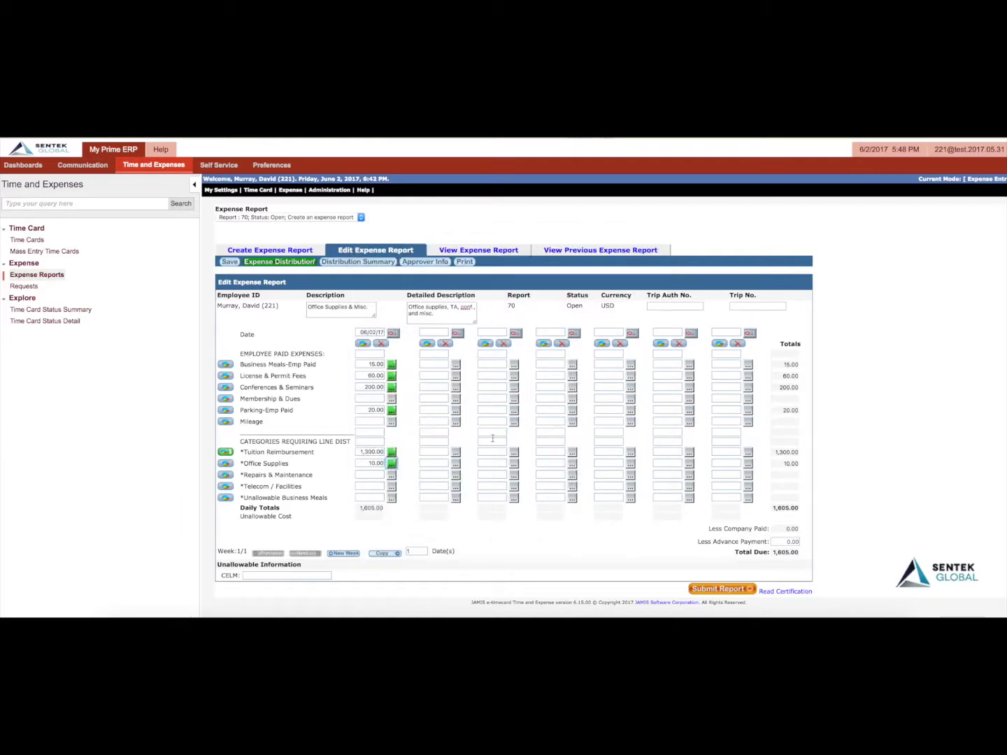
Distribute 100 percent of the Office Supplies category to the Office Supplies job and save the expense report.
left_click(225, 464)
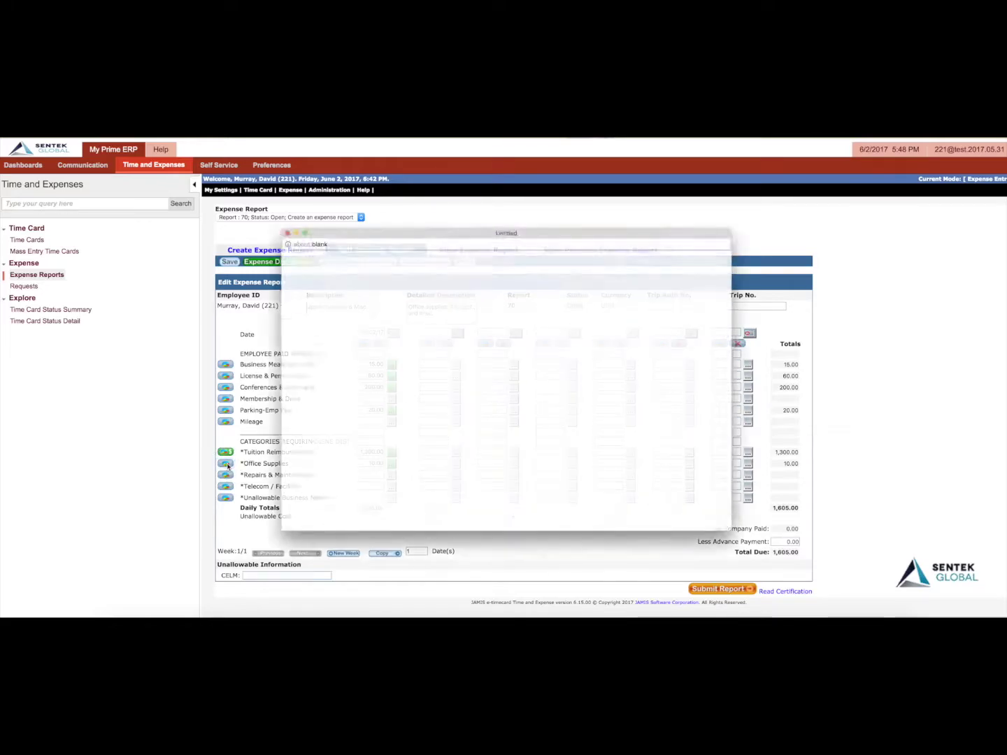
left_click(446, 329)
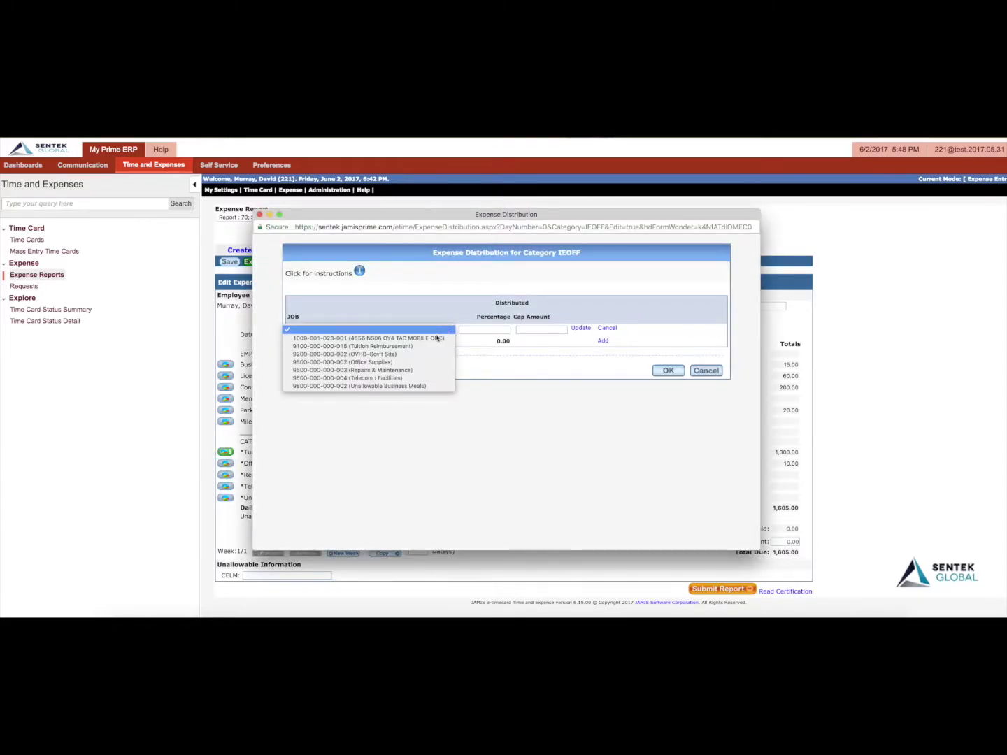
left_click(409, 362)
left_click(479, 331)
type("100")
key("Tab")
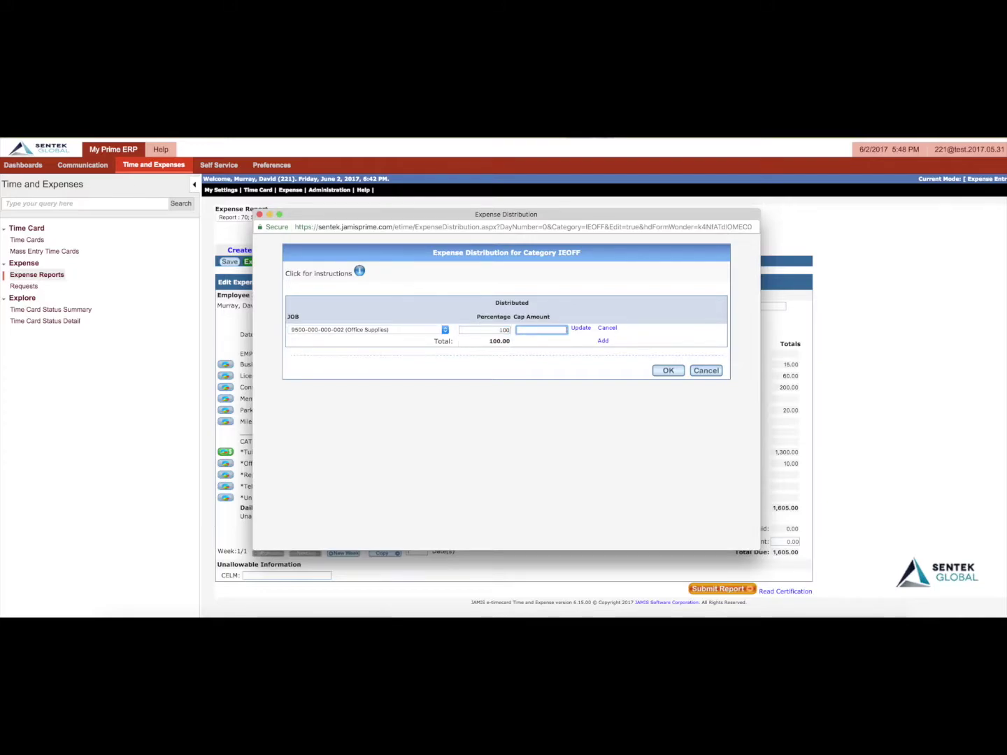
left_click(667, 370)
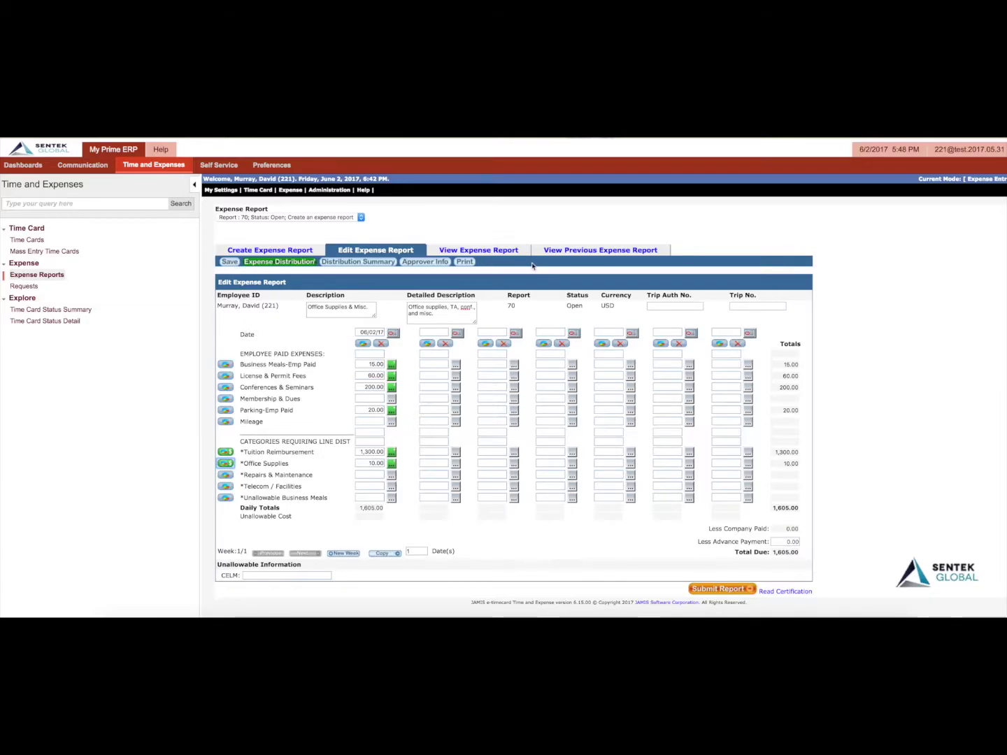
left_click(229, 262)
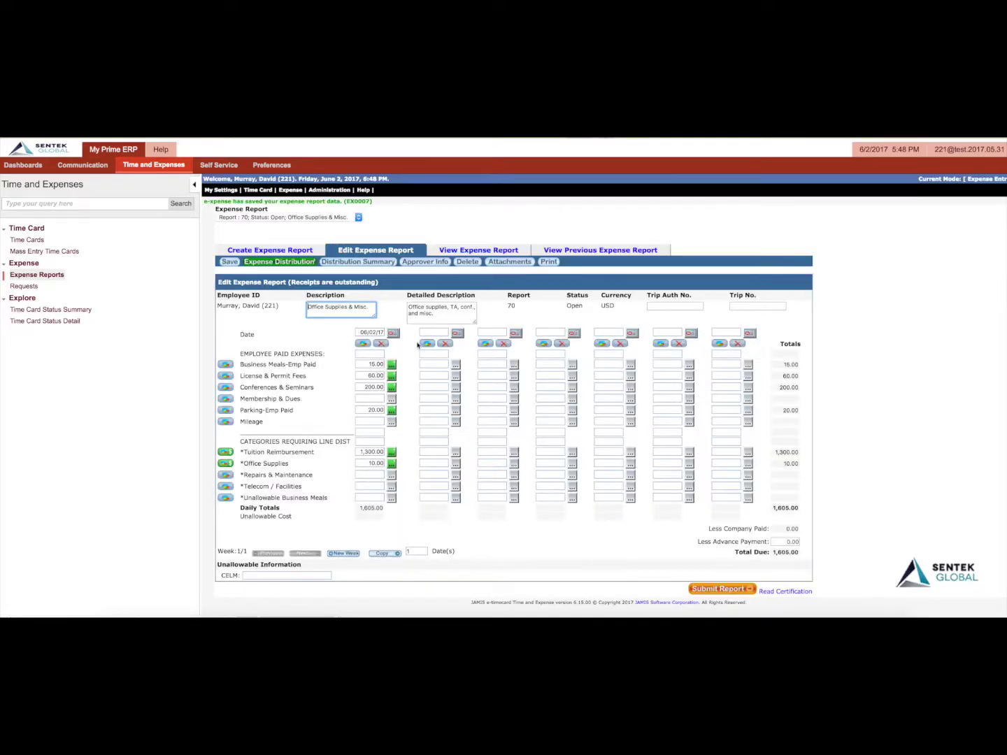
Attach NON TRAVEL RECEIPTS.pdf from the Downloads folder to the expense report with the description "non travel receipts".
left_click(518, 261)
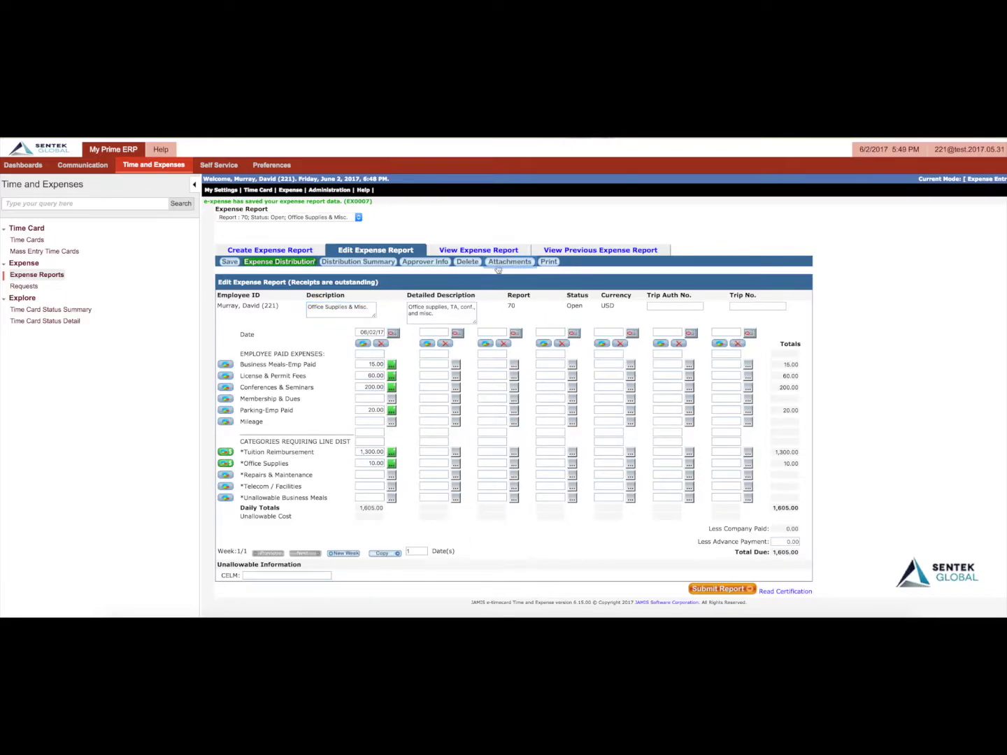
left_click(501, 262)
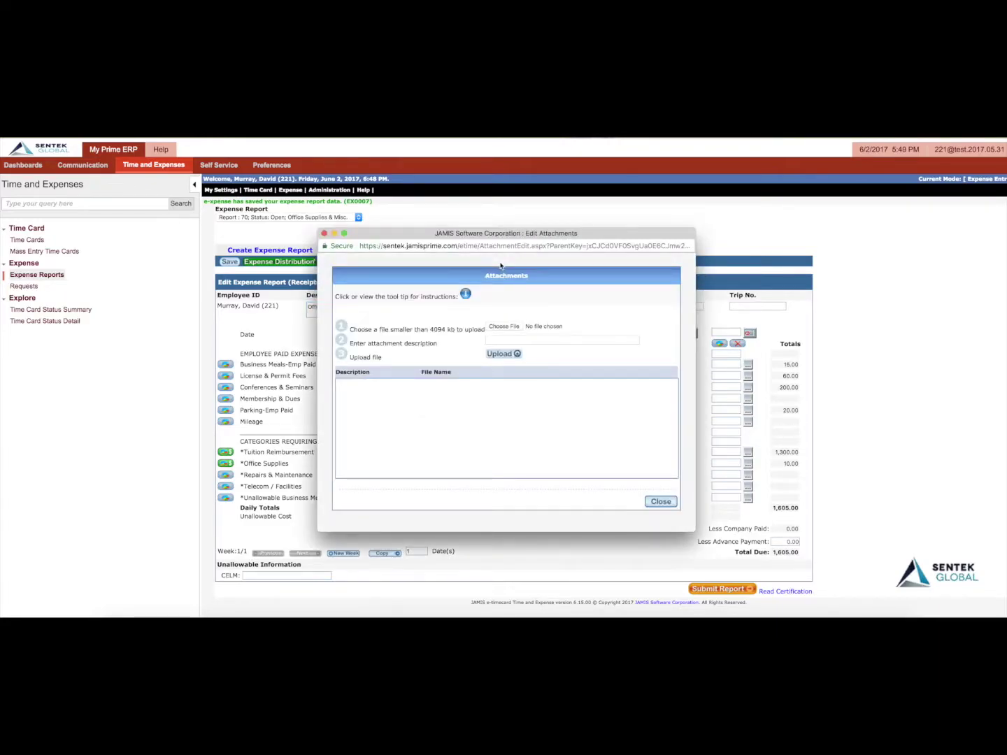
left_click(509, 327)
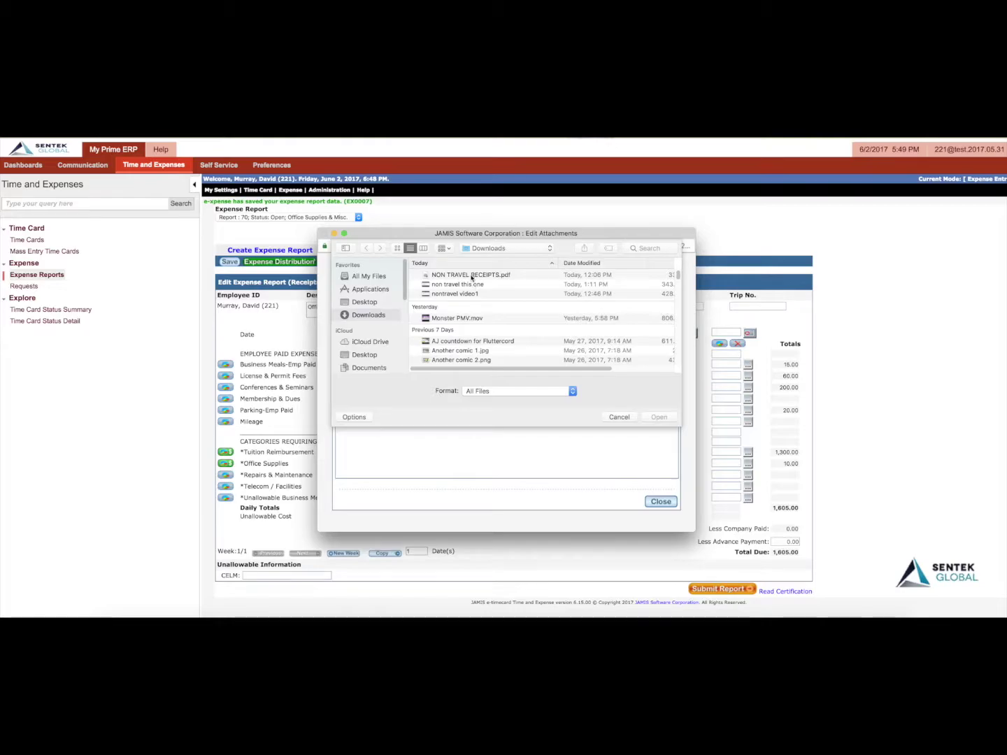
left_click(470, 275)
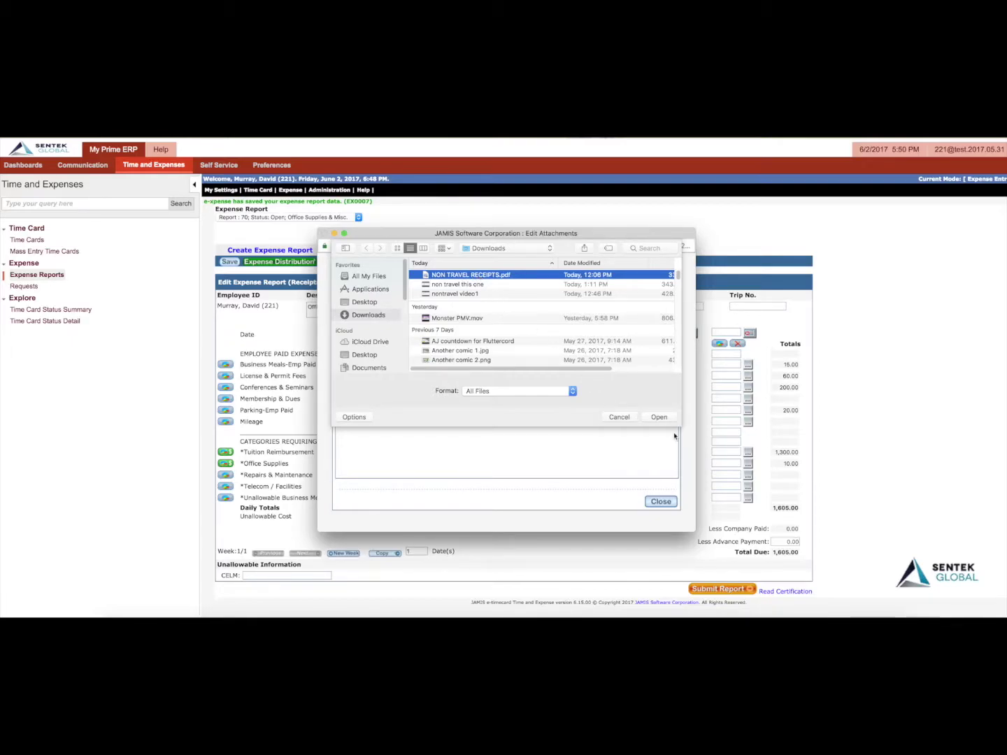
left_click(658, 418)
left_click(518, 339)
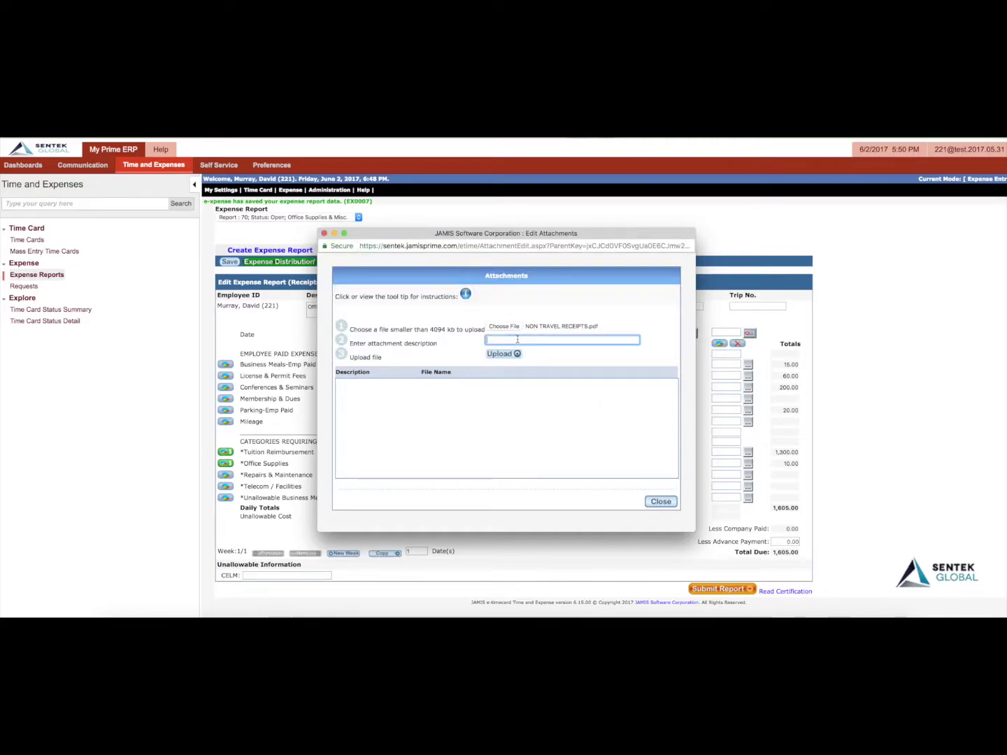
type("no")
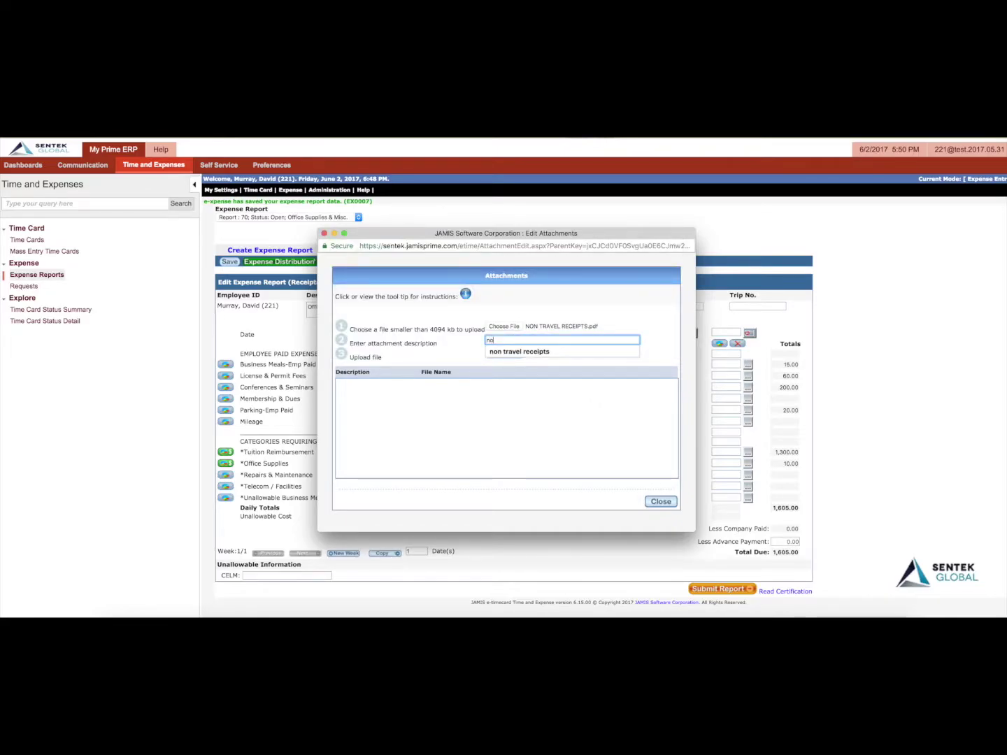
type("n travel receipts")
key("Escape")
left_click(506, 358)
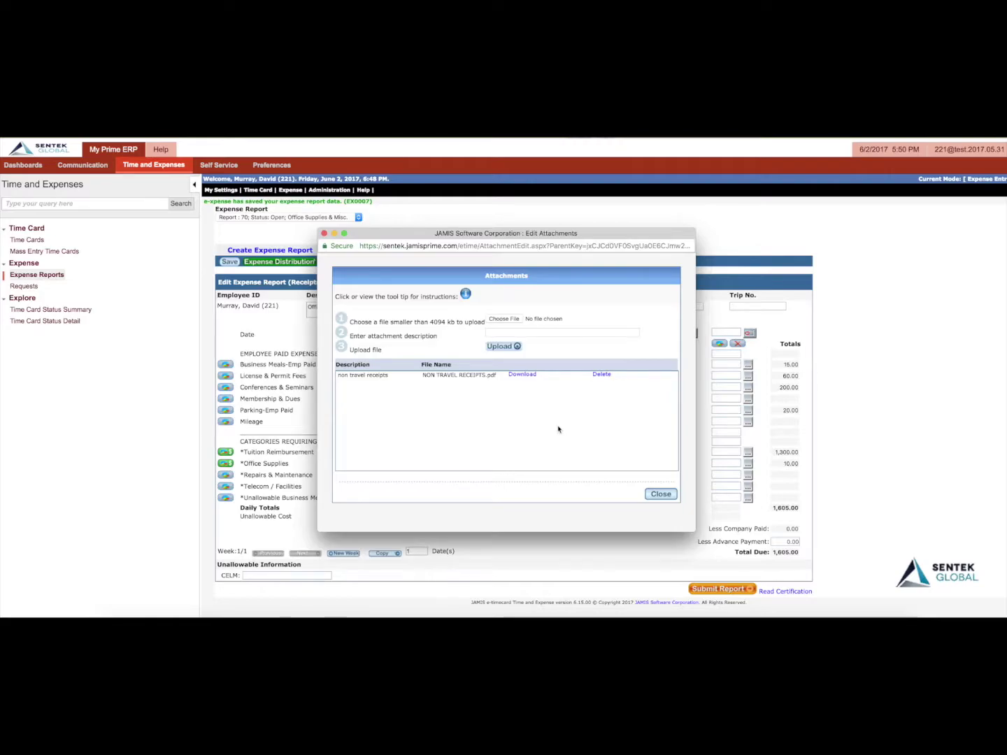
left_click(660, 494)
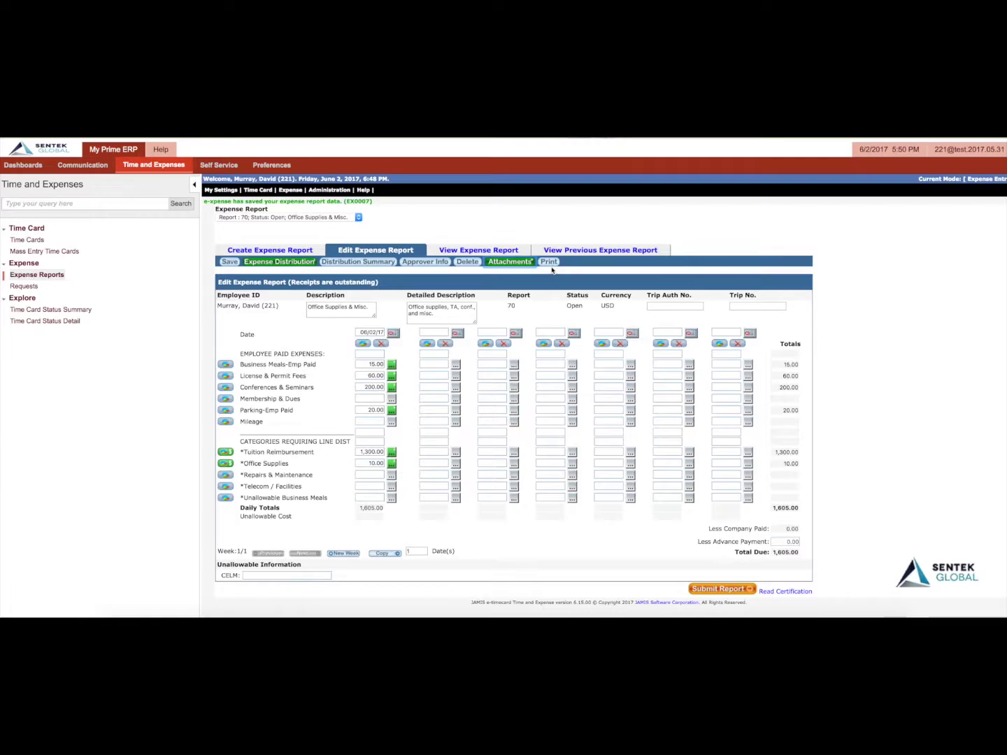
Review the report's expense distribution summary and its print preview without printing.
left_click(357, 263)
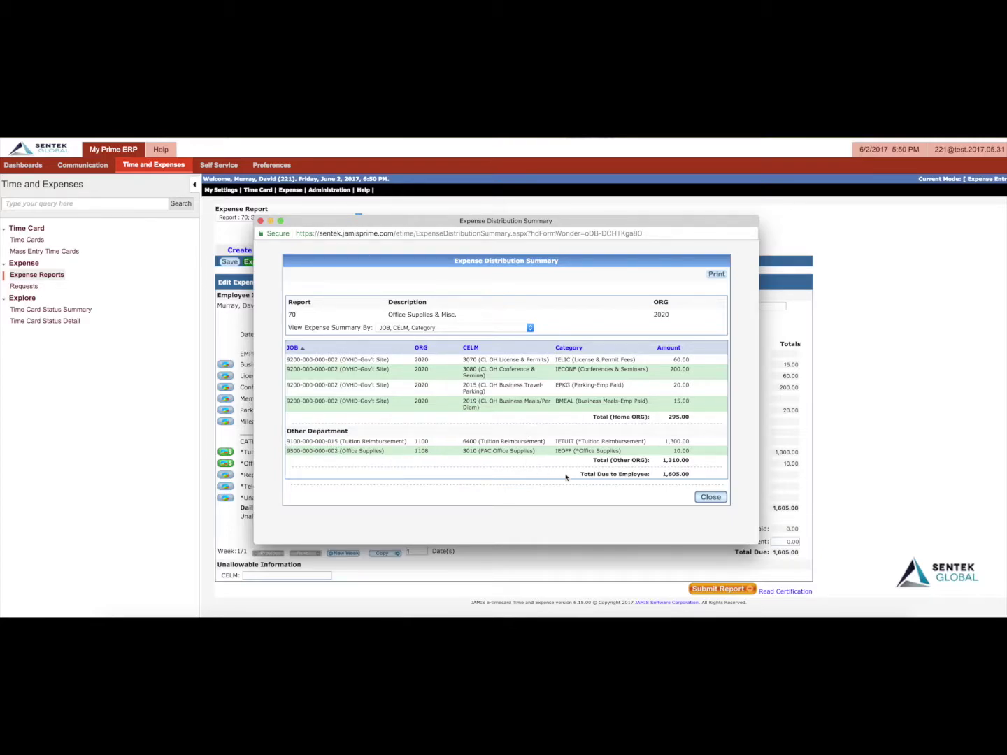
left_click(716, 501)
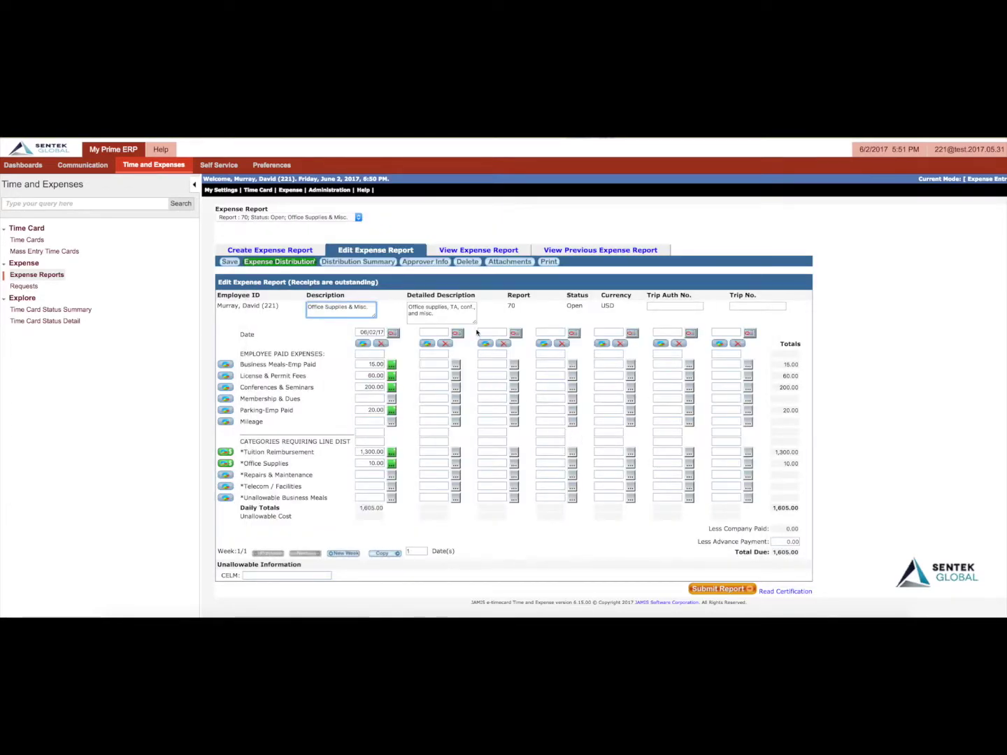
left_click(549, 262)
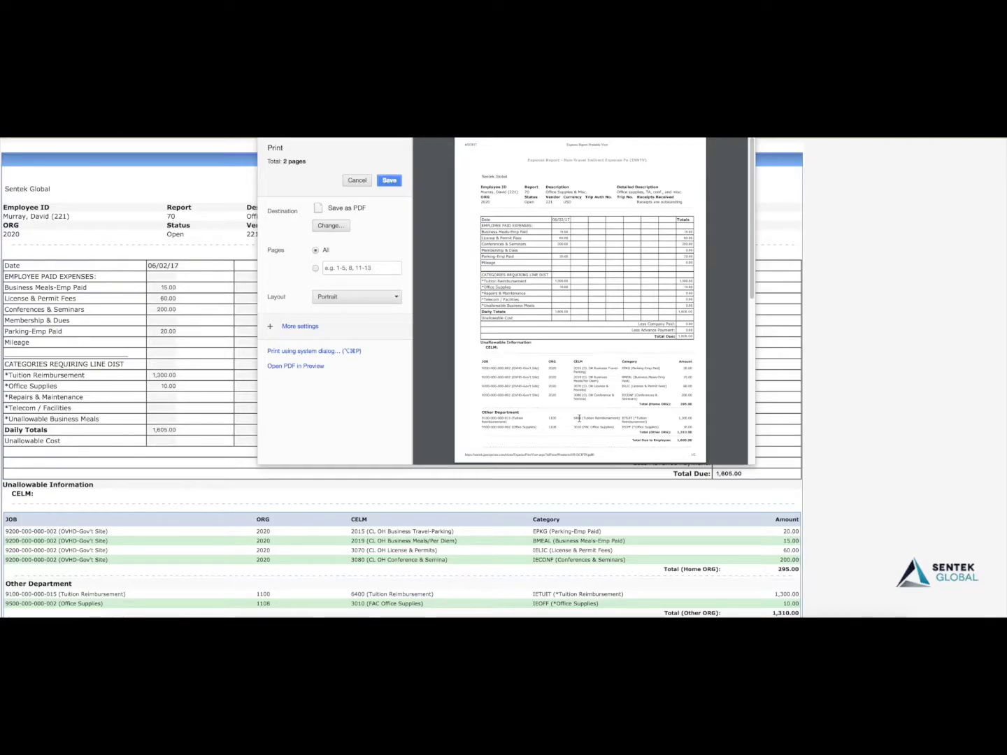
left_click(357, 180)
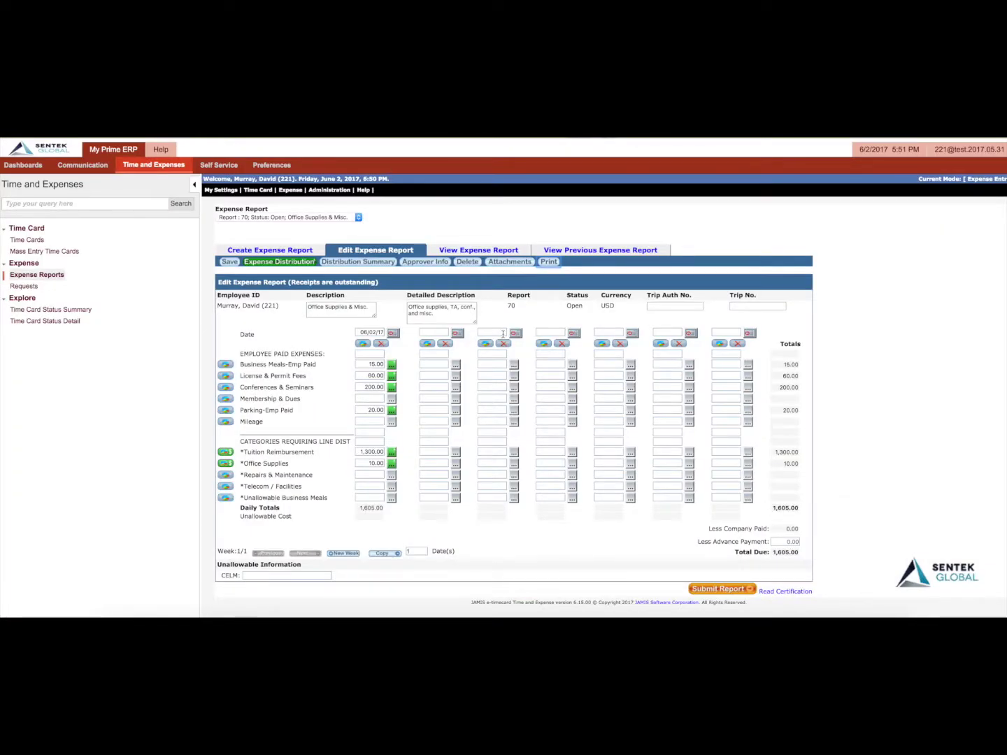
Save the expense report, visit the Company Dashboard, and return to the Expense Reports page.
left_click(229, 261)
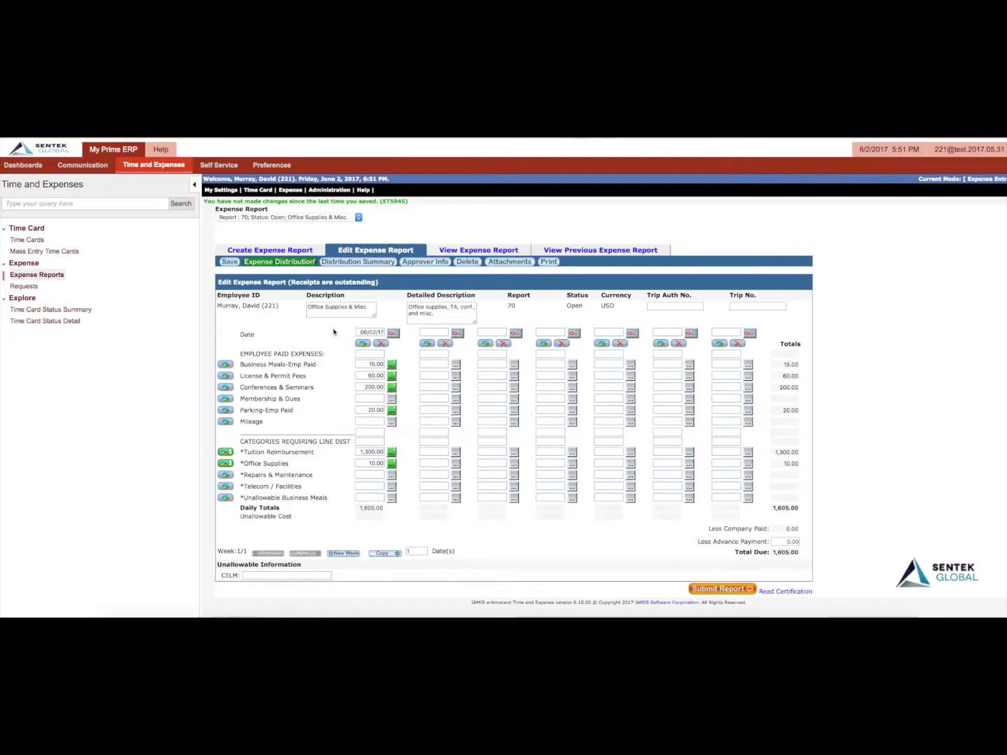
left_click(33, 167)
left_click(52, 229)
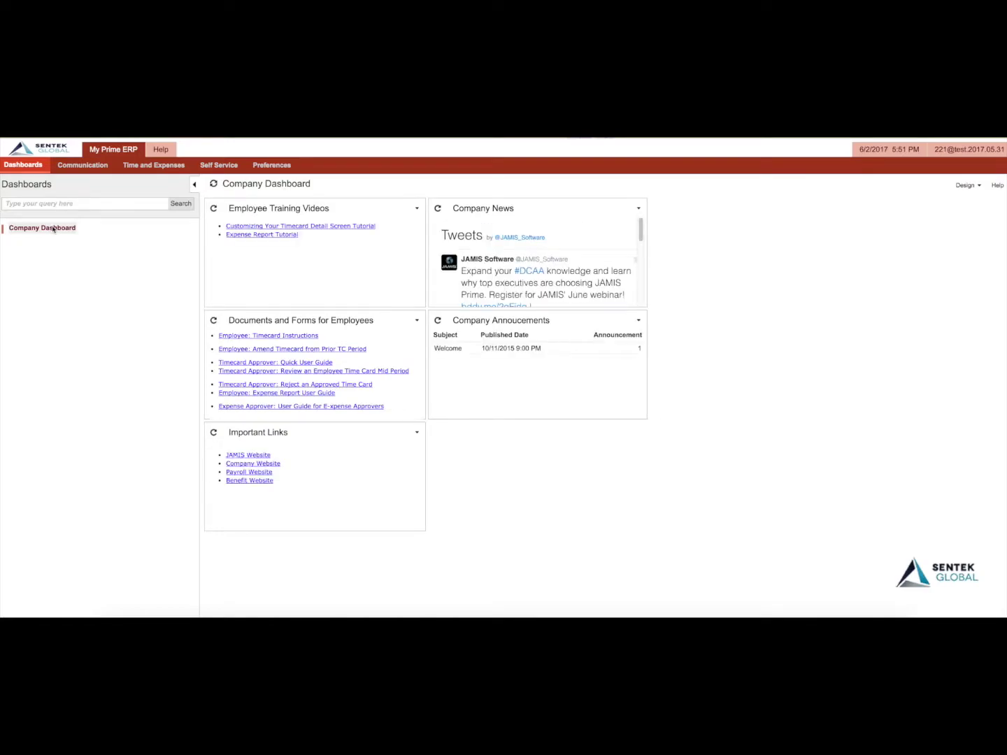
left_click(148, 170)
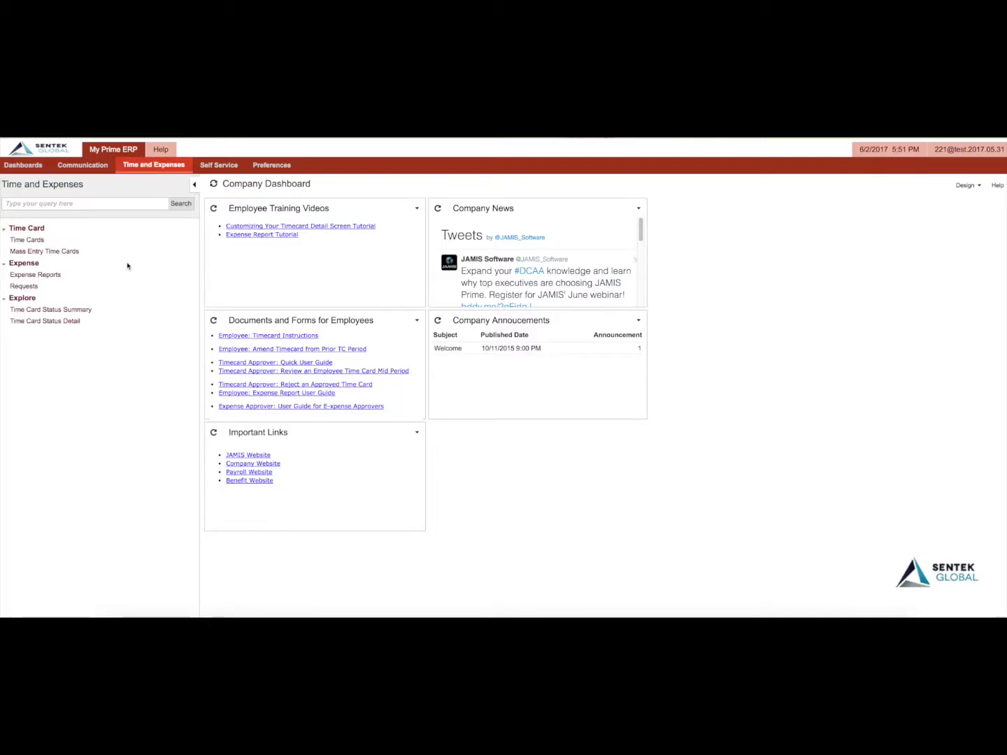
left_click(48, 277)
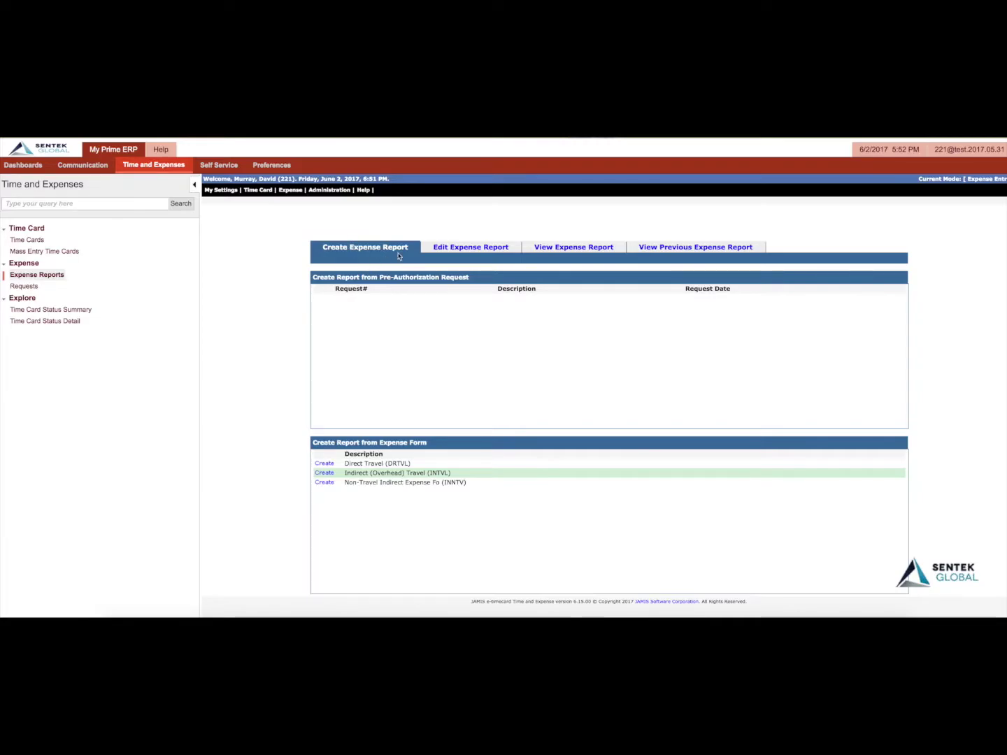
Open the Office Supplies & Misc. expense report for editing and submit it for approval.
left_click(463, 247)
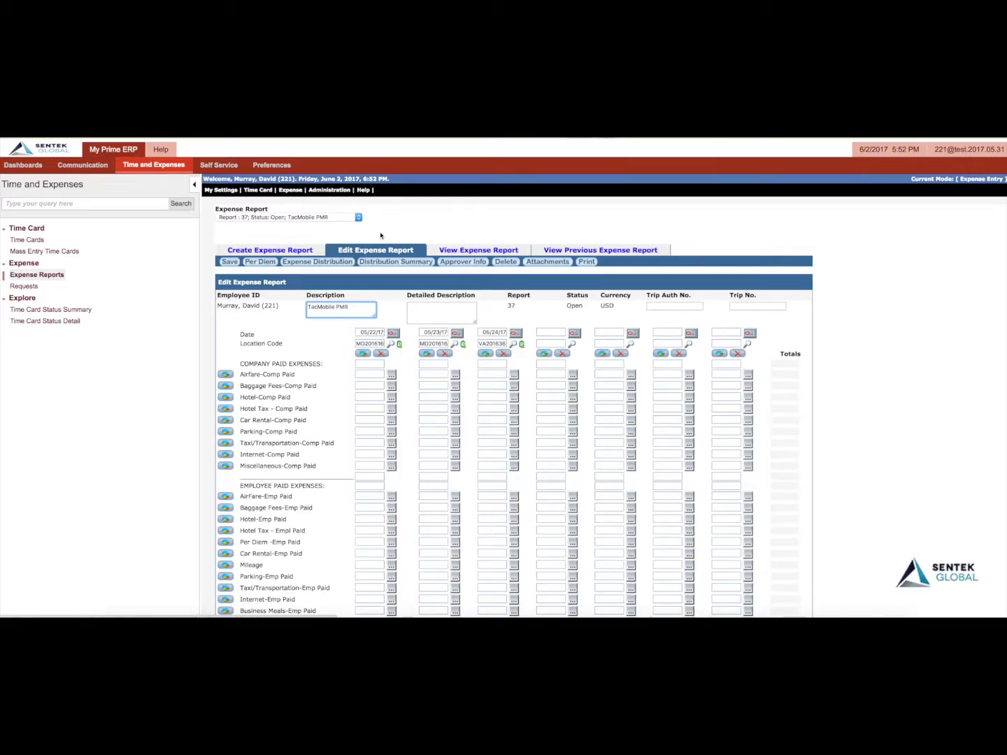
left_click(358, 219)
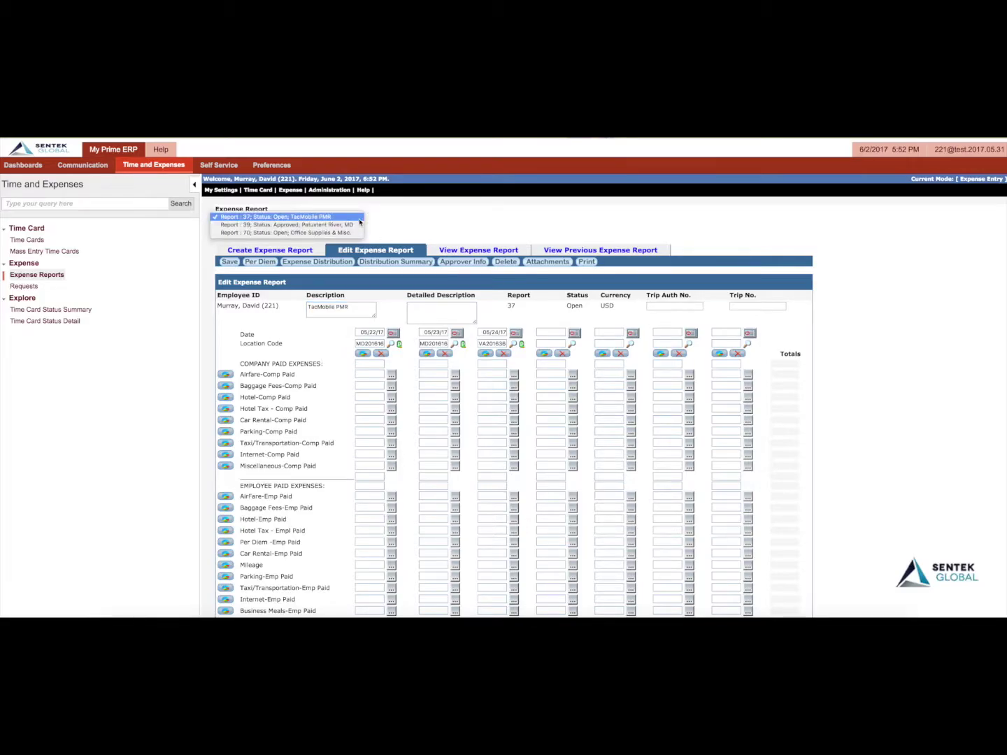
left_click(355, 233)
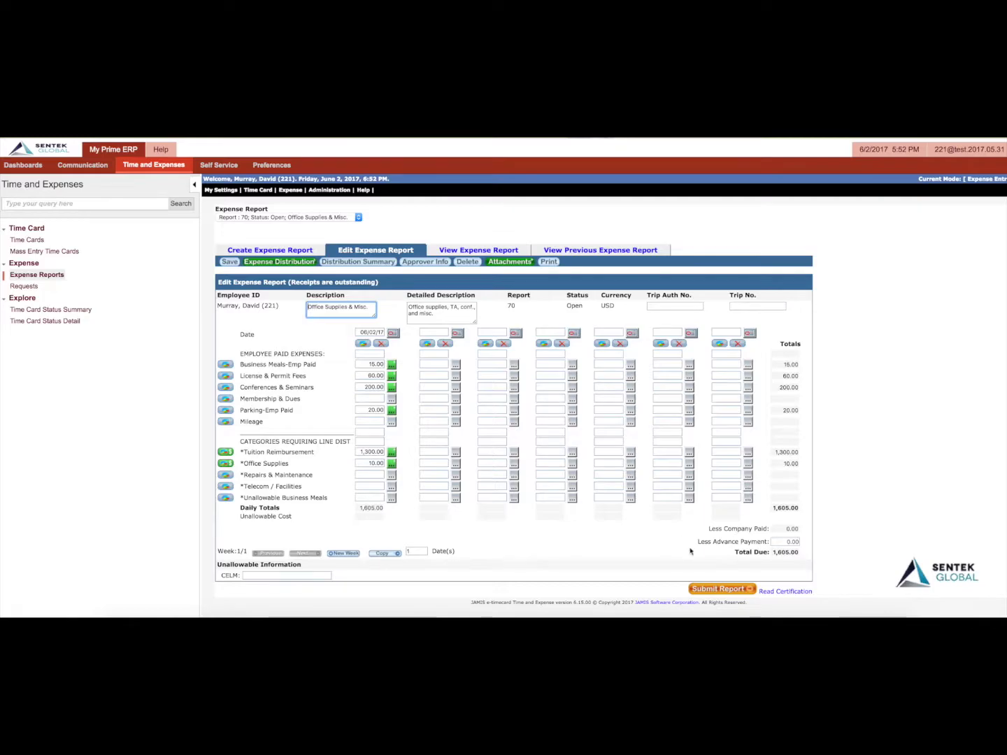
left_click(719, 590)
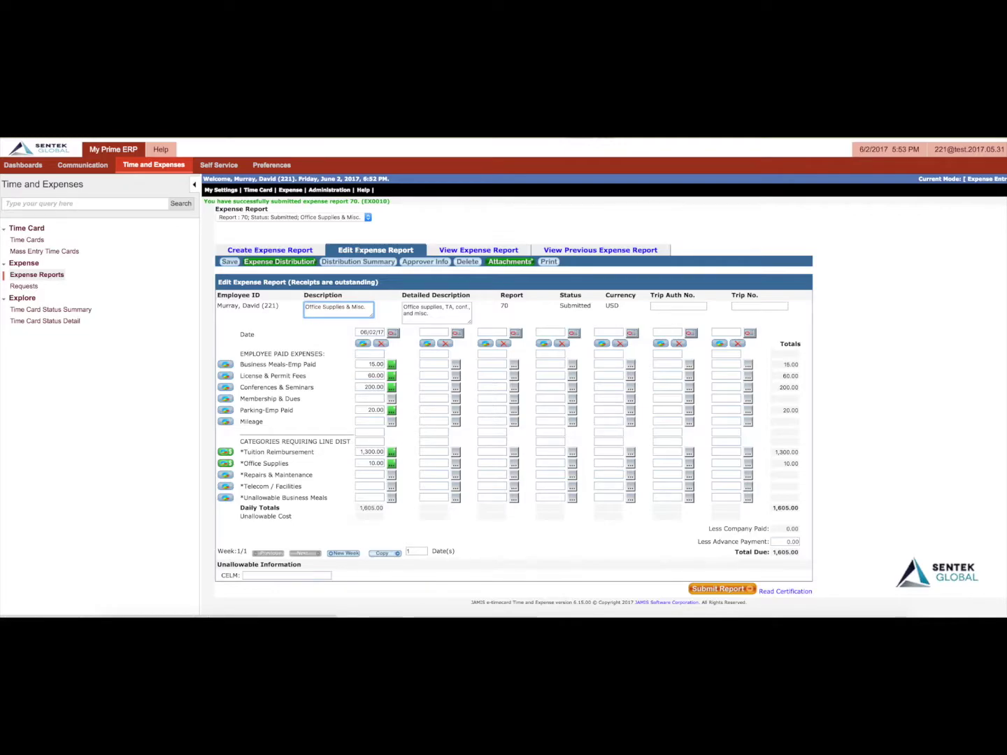
Review the submitted report's expense approver information and close it.
left_click(425, 263)
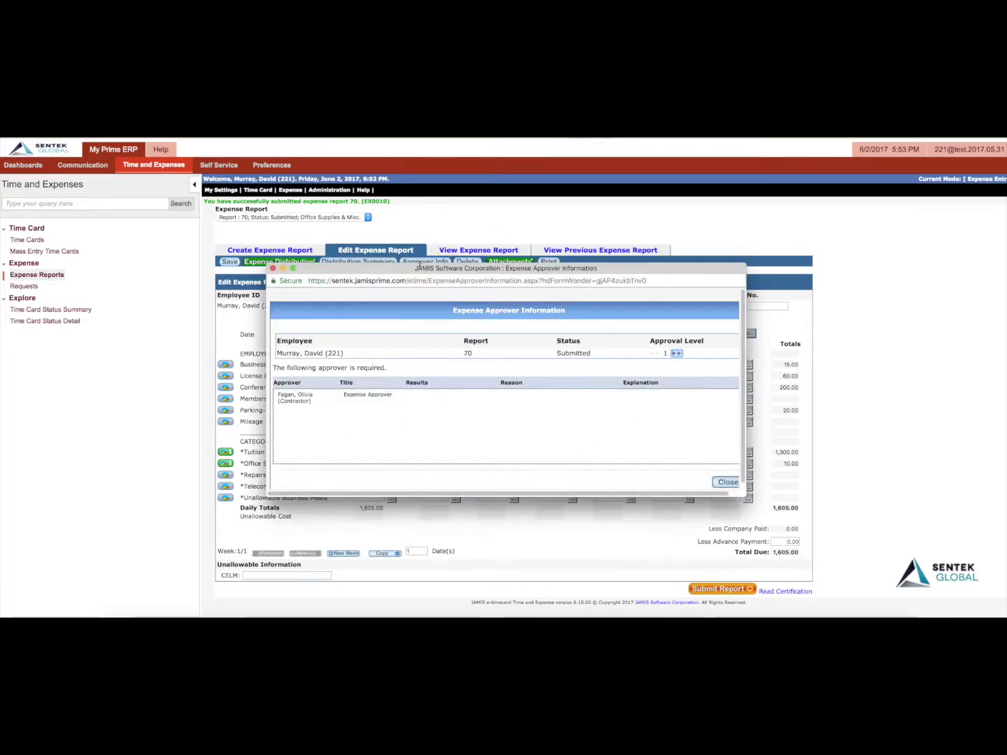
left_click(726, 482)
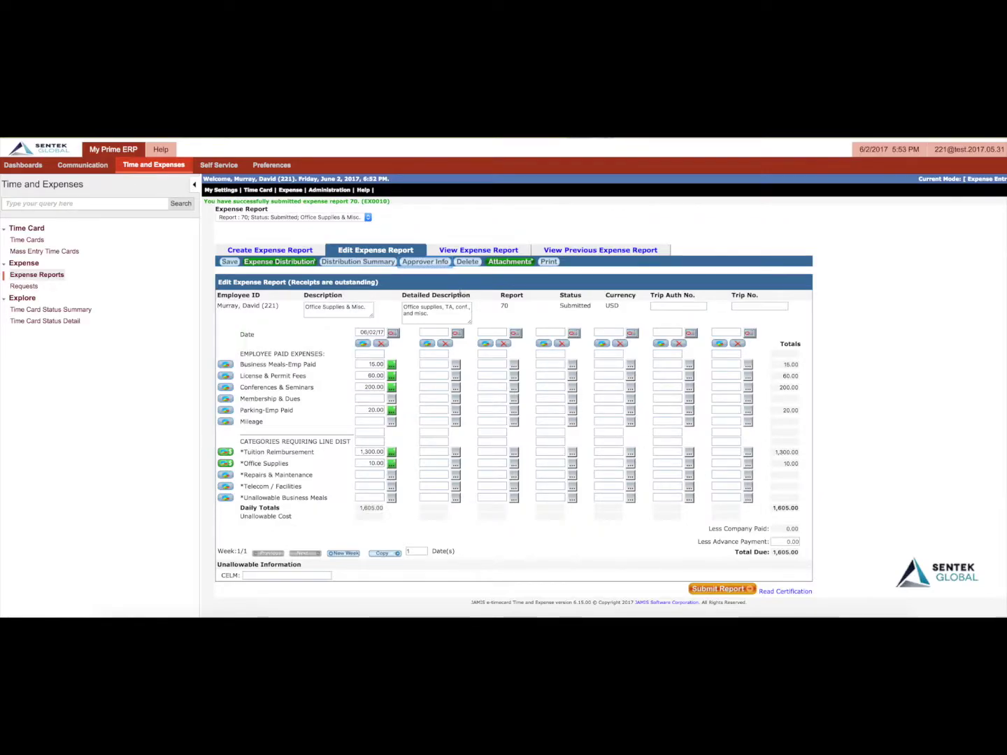